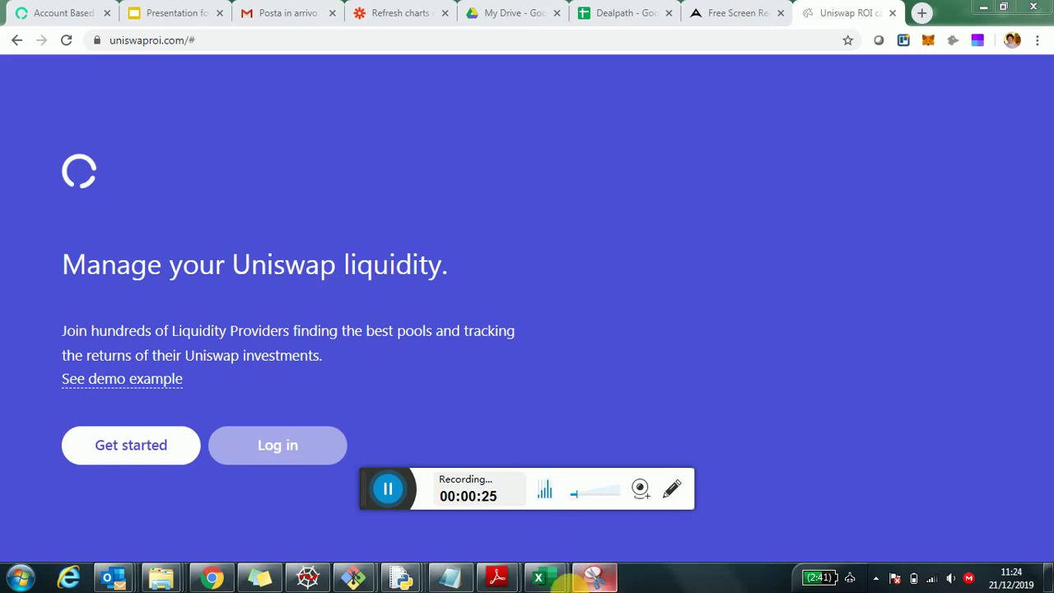
# Switch to the Uniswap model.xlsx workbook in Excel and deselect the ROI of liquidity investing chart.
pyautogui.moveTo(550, 578)
pyautogui.click(600, 536)
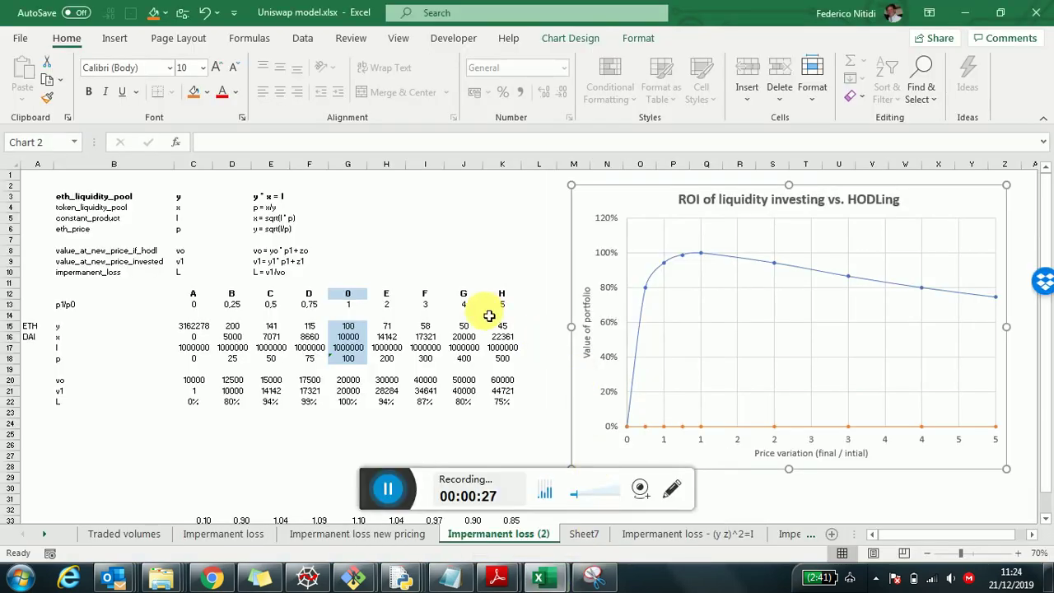
pyautogui.click(565, 196)
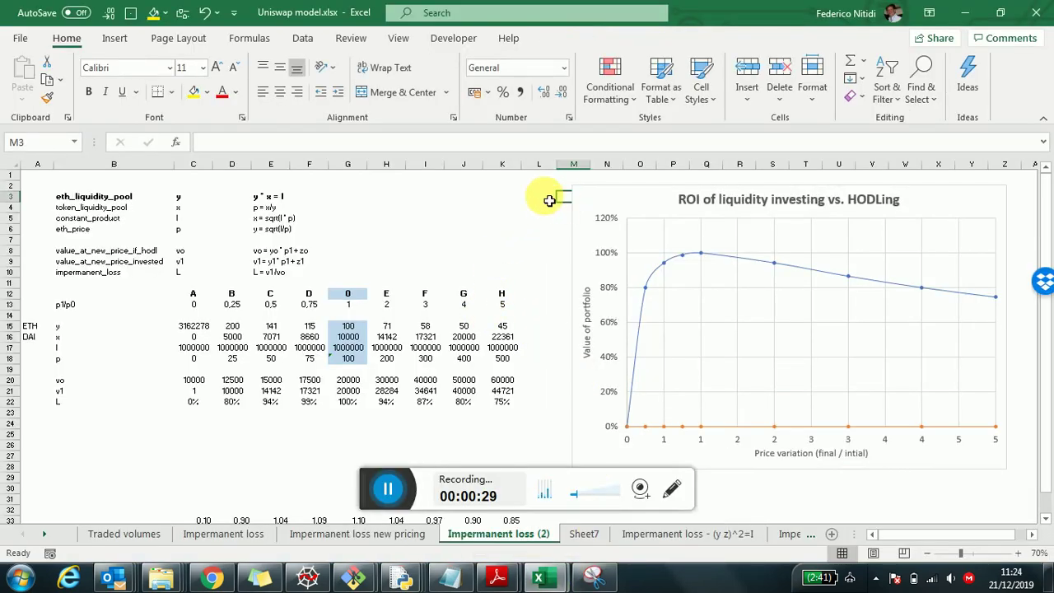
pyautogui.moveTo(371, 485); pyautogui.dragTo(365, 502)
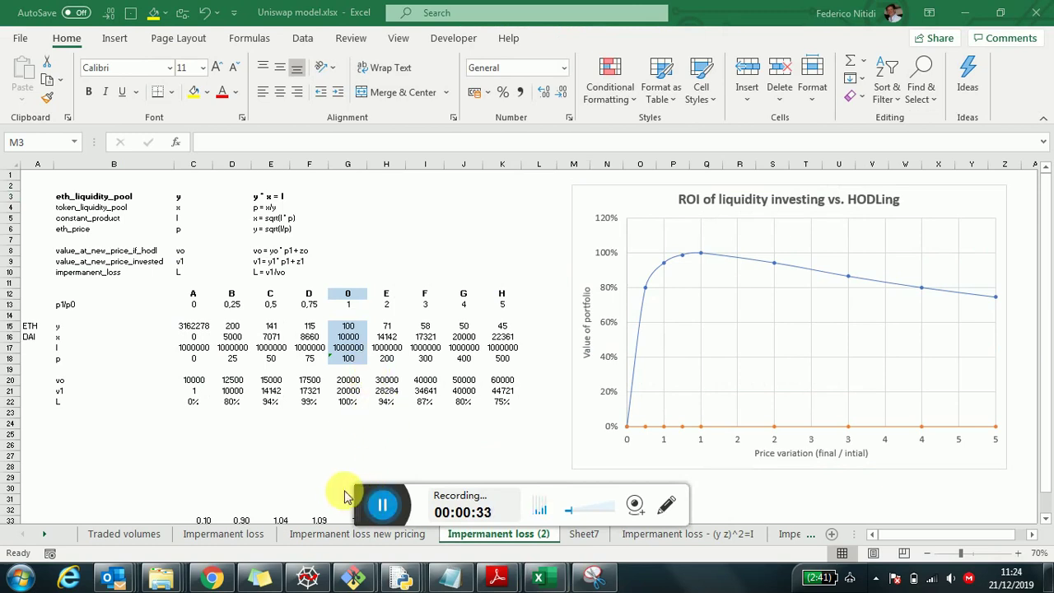
pyautogui.moveTo(364, 500); pyautogui.dragTo(195, 513)
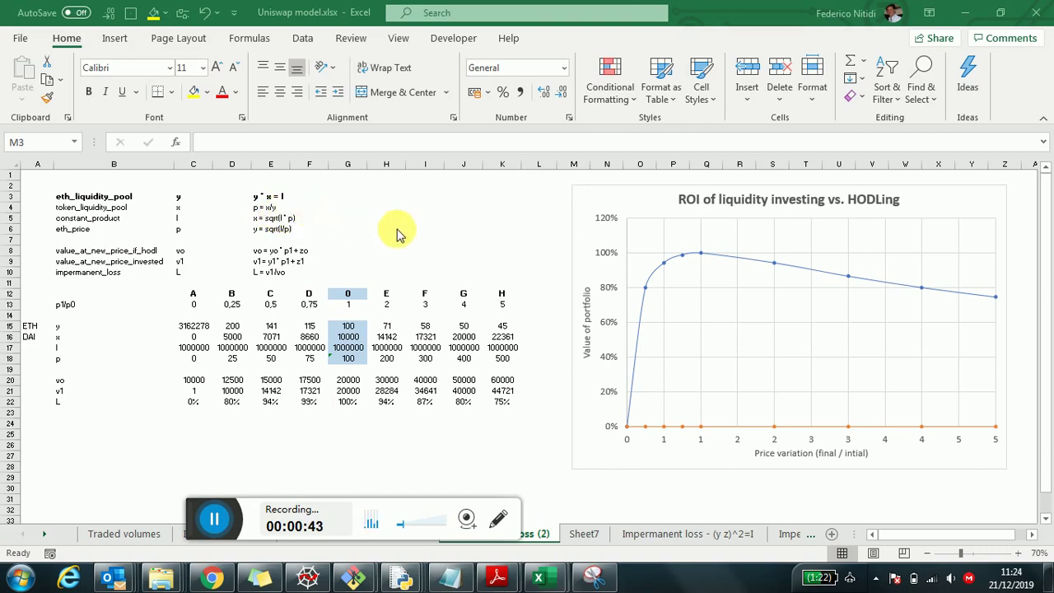
# Inspect the constant product formula in cell E3 beside the liquidity pool definitions.
pyautogui.click(260, 198)
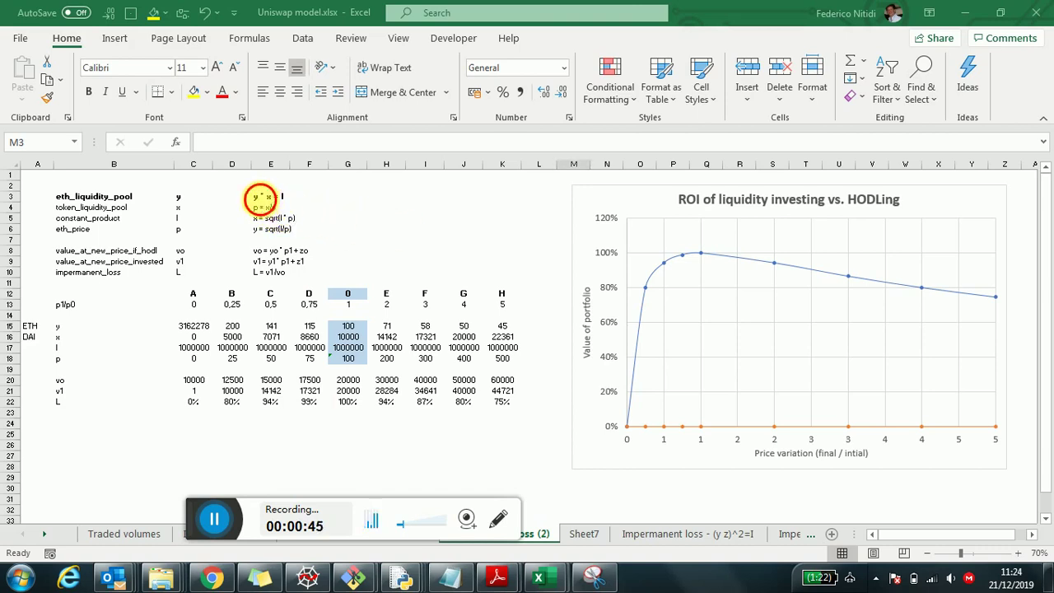
pyautogui.click(260, 198)
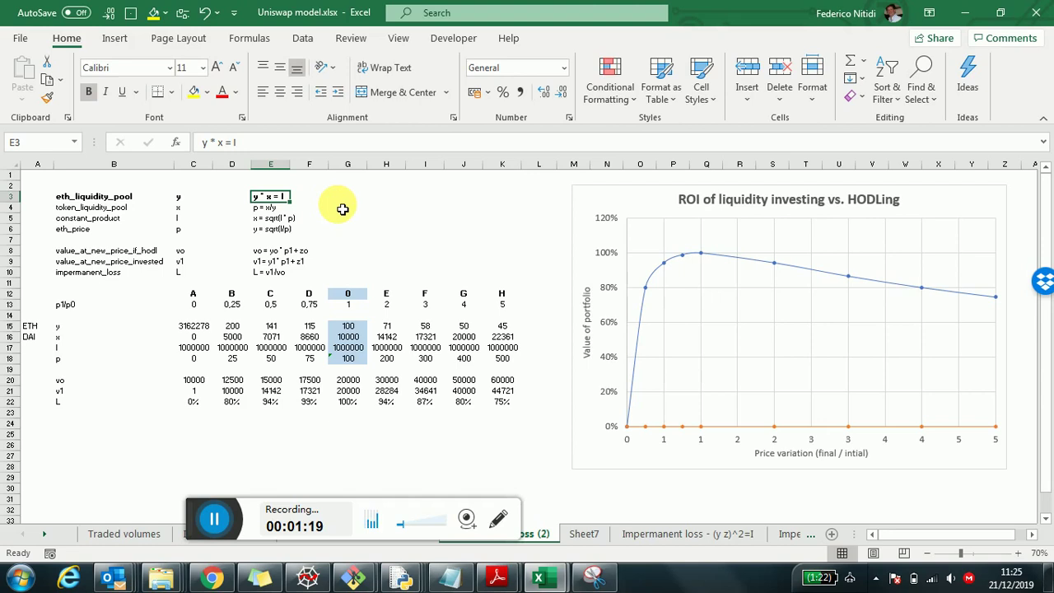
pyautogui.click(416, 253)
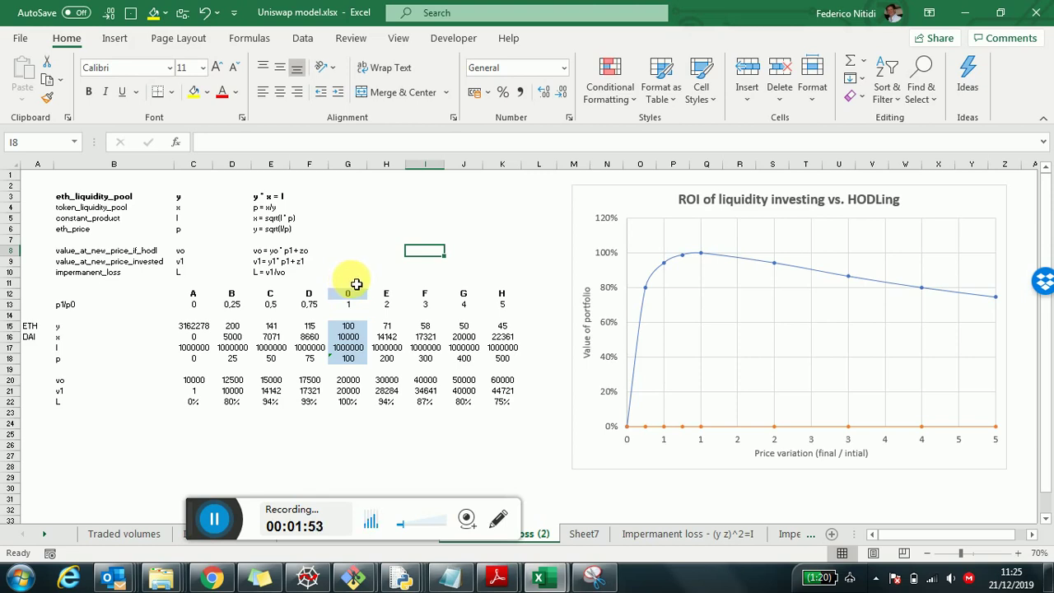
# Examine the y, x, l and p rows and their base-scenario cells G15 through G18.
pyautogui.moveTo(73, 365); pyautogui.dragTo(134, 353)
pyautogui.click(348, 359)
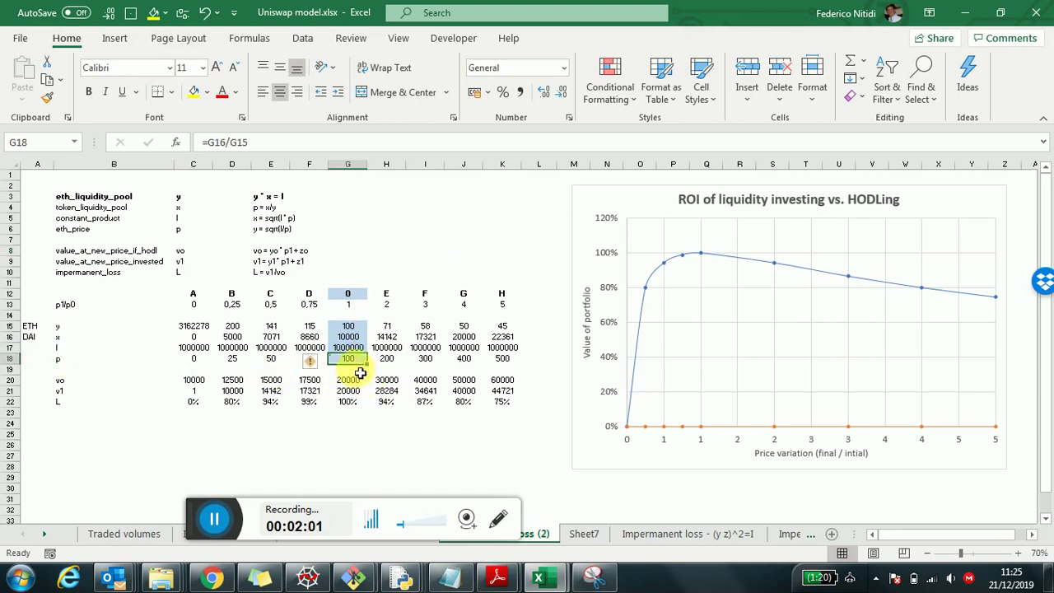
pyautogui.click(84, 329)
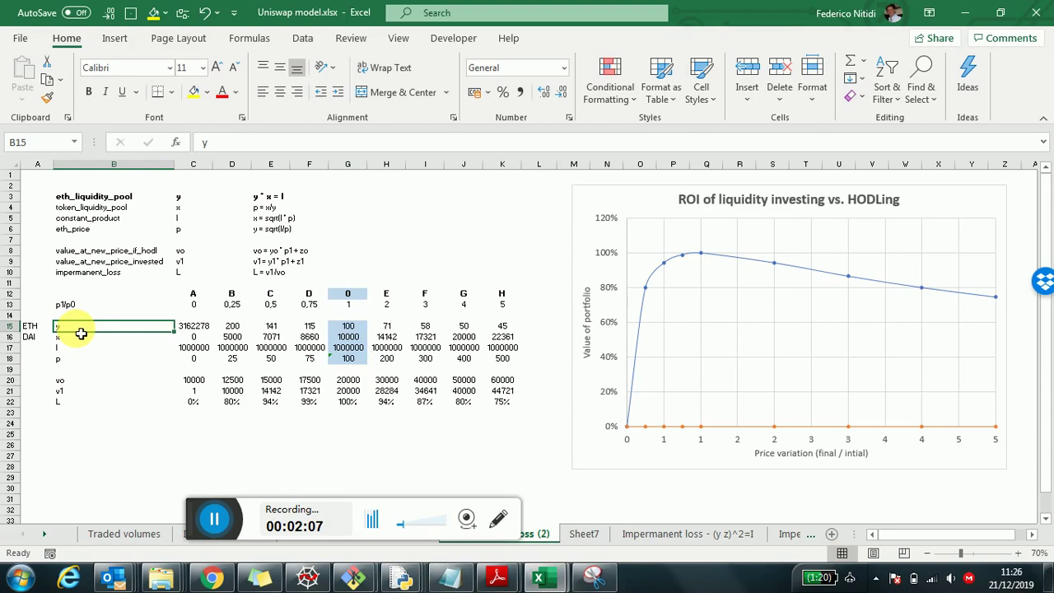
pyautogui.click(81, 341)
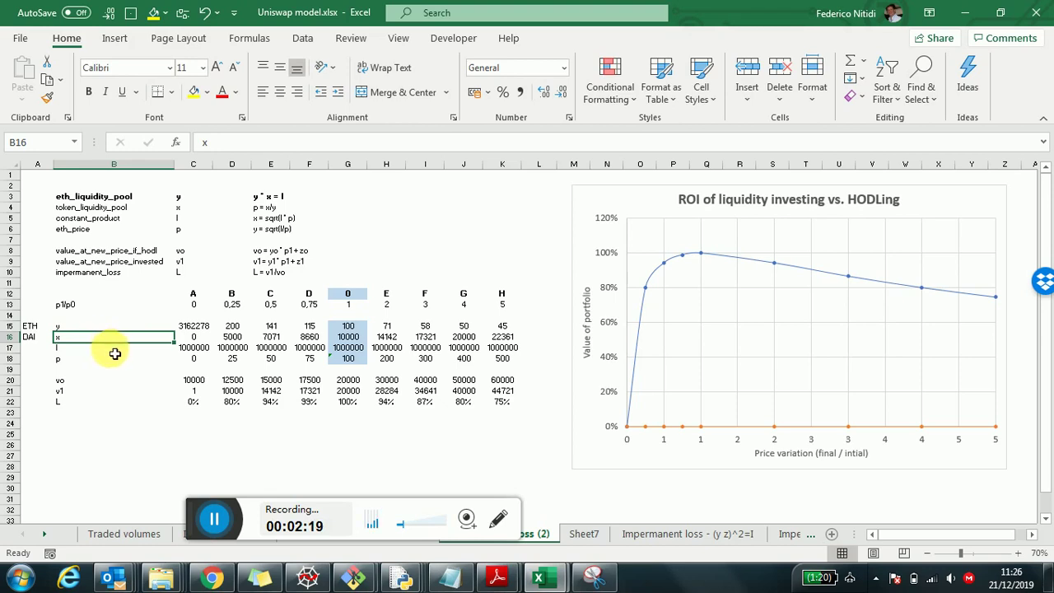
pyautogui.click(113, 353)
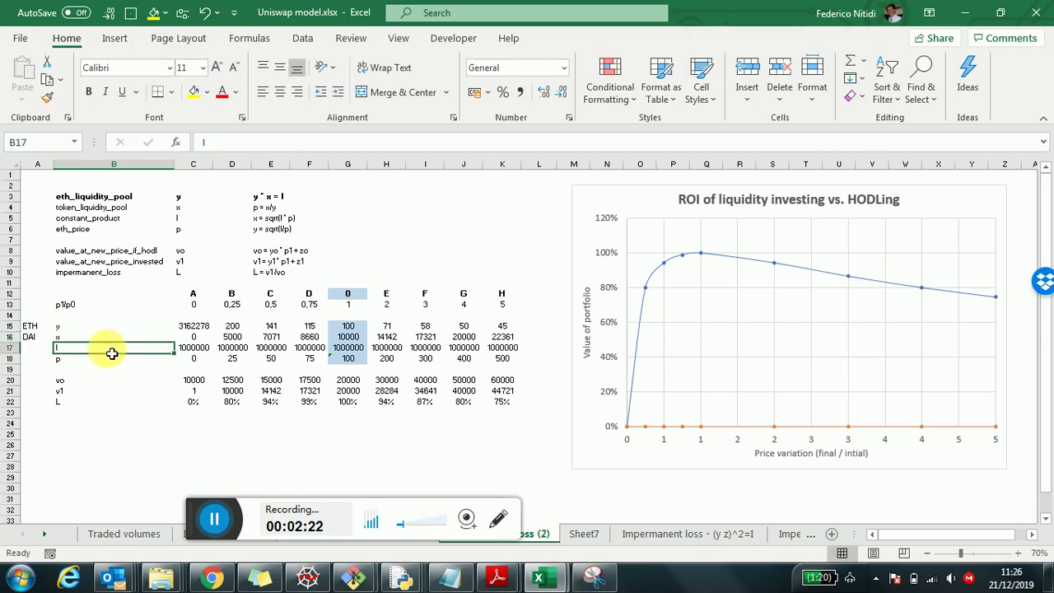
pyautogui.click(347, 359)
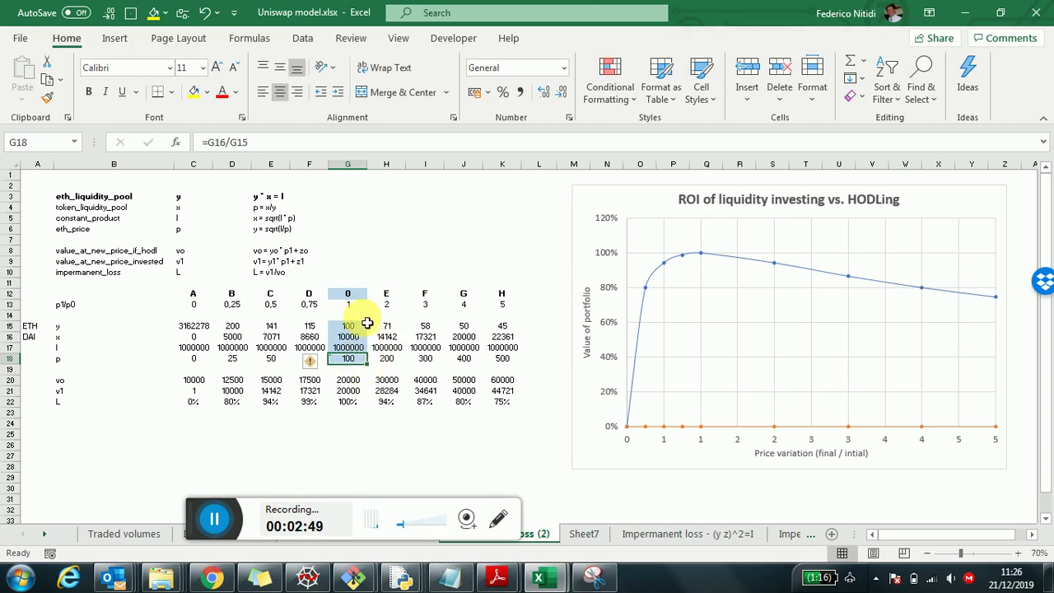
pyautogui.moveTo(366, 329); pyautogui.dragTo(376, 336)
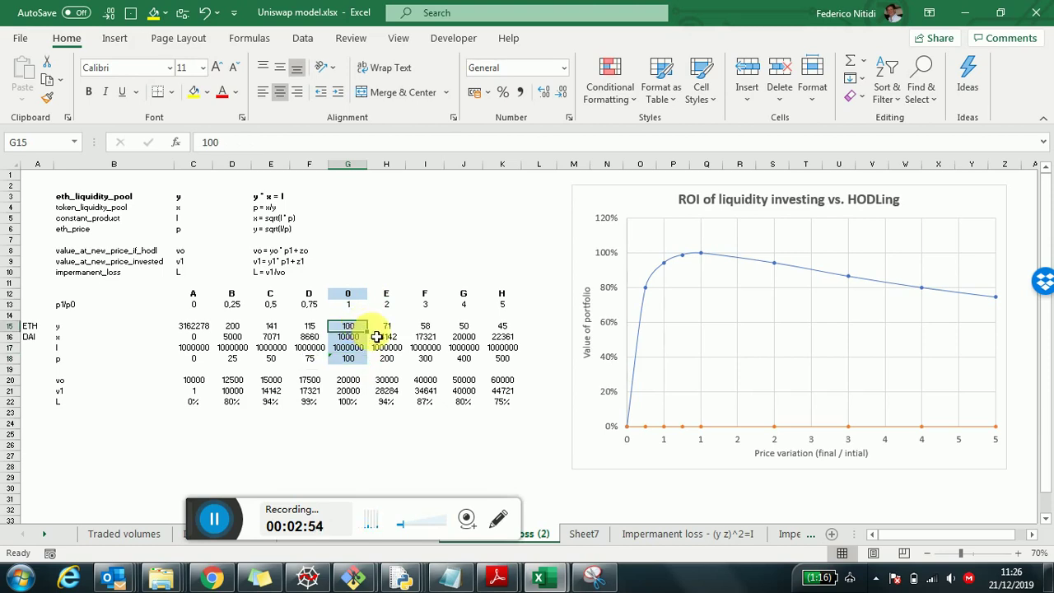
pyautogui.press('Return')
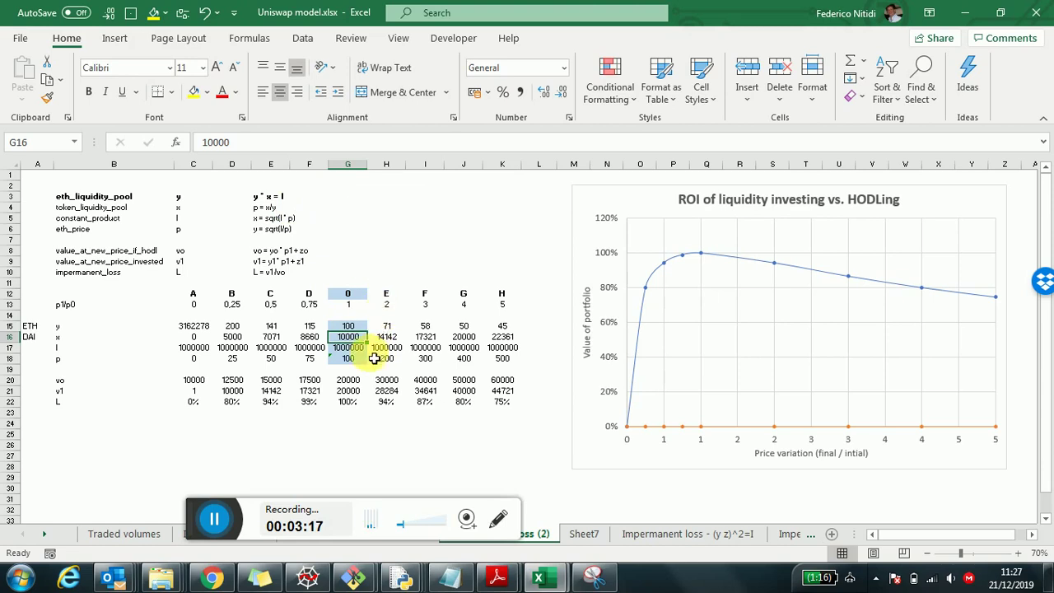
pyautogui.press('Return')
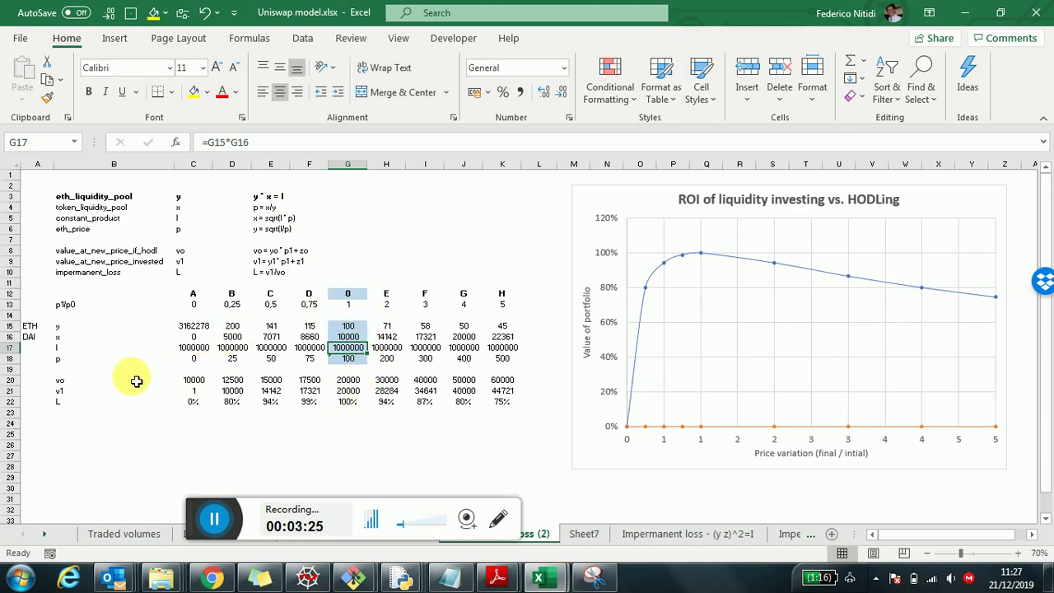
# Inspect the vo, v1 and L rows and the formulas behind them in base-scenario cells G20 to G22.
pyautogui.click(86, 382)
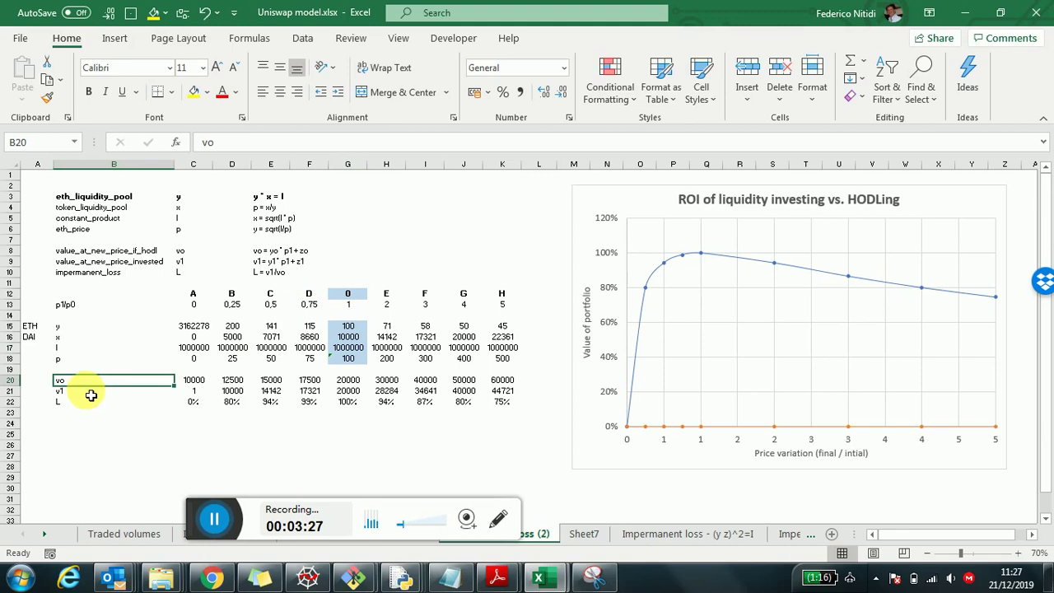
pyautogui.click(91, 393)
pyautogui.click(95, 382)
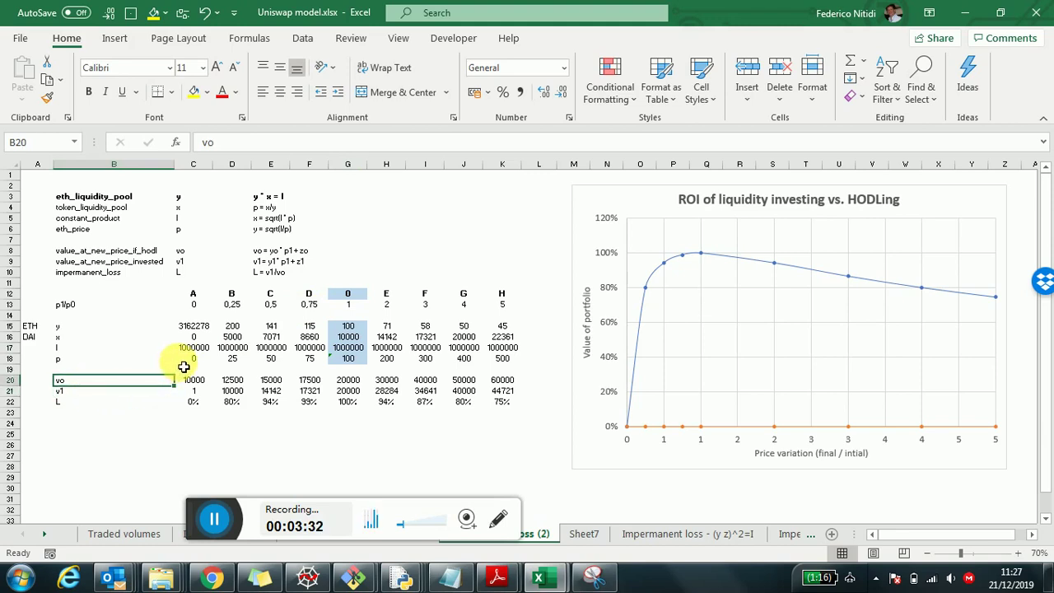
pyautogui.click(107, 396)
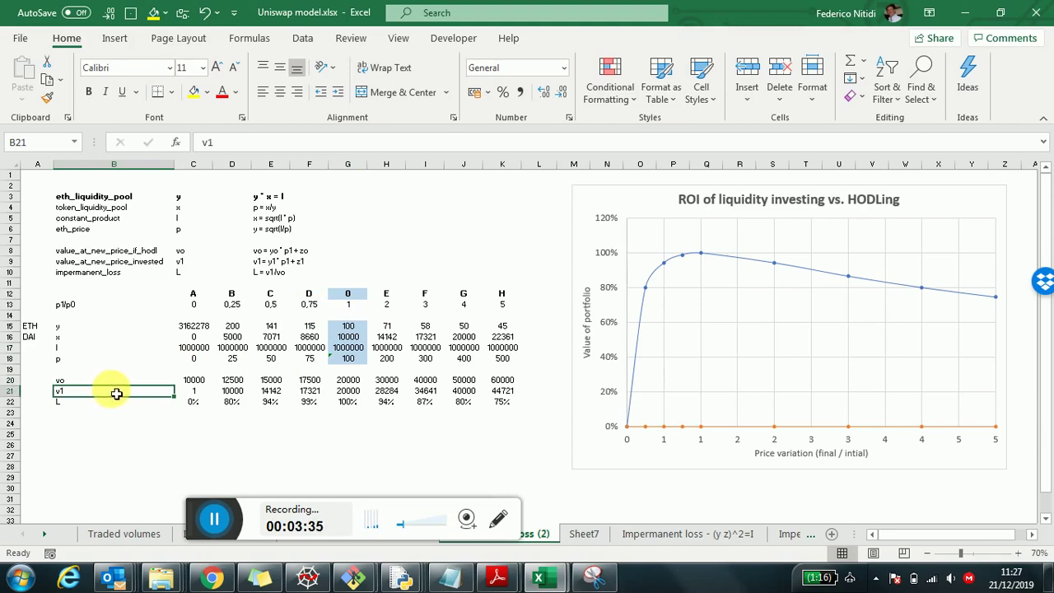
pyautogui.click(348, 381)
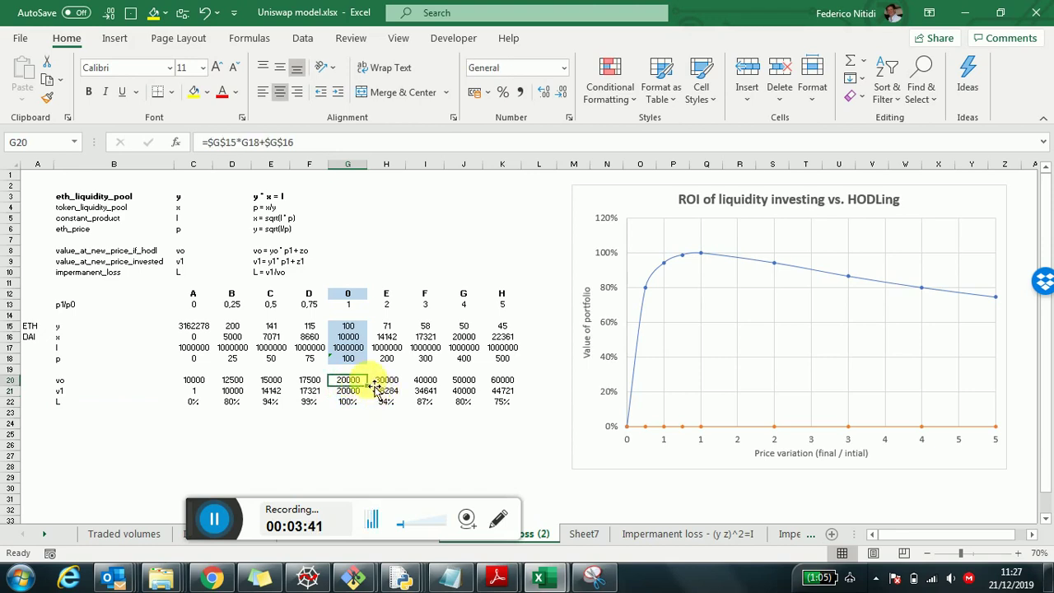
pyautogui.click(313, 143)
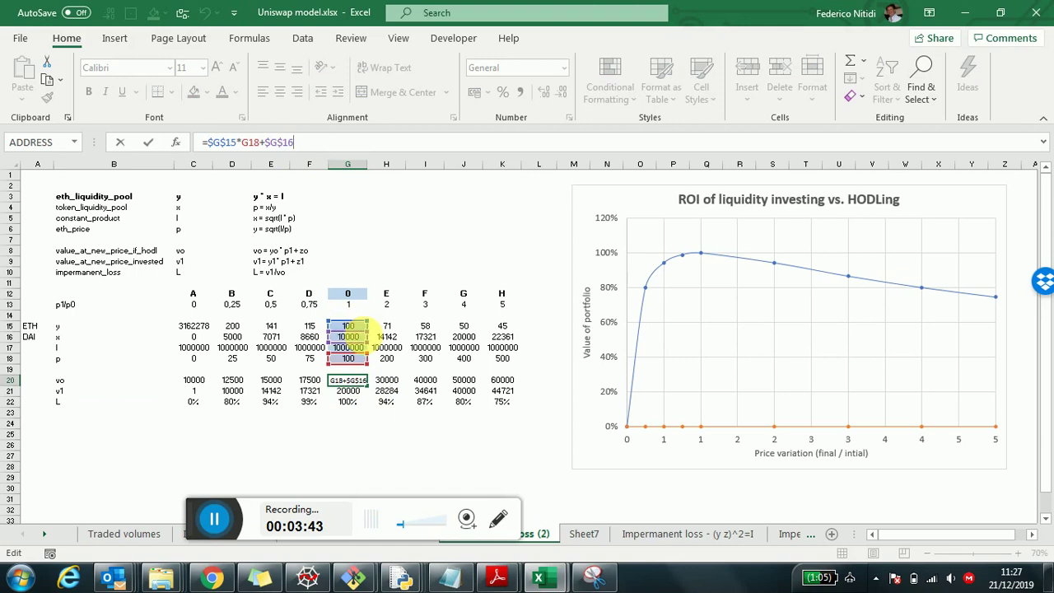
pyautogui.press('Escape')
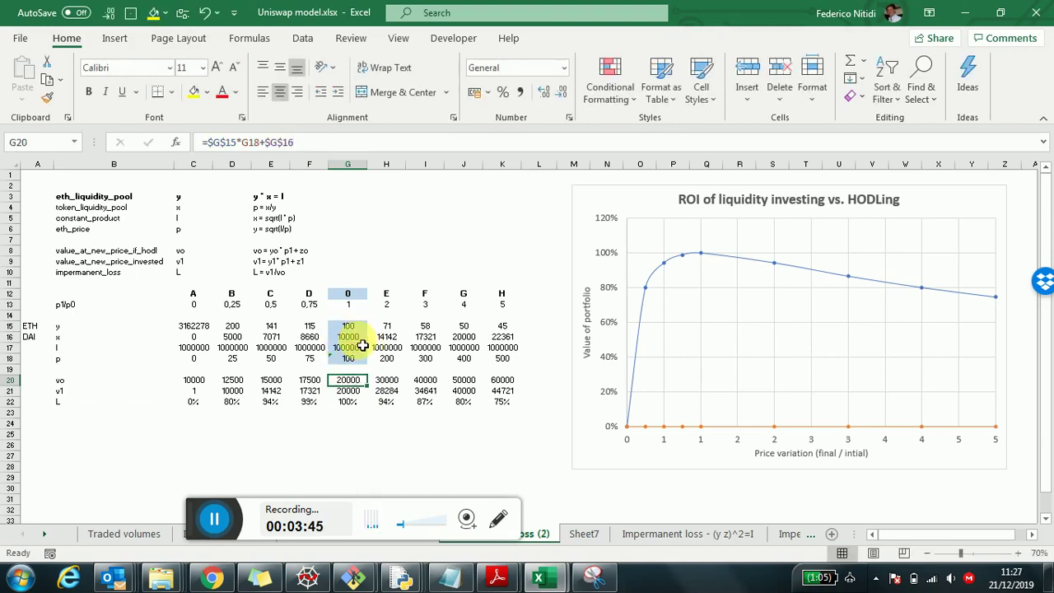
pyautogui.click(361, 392)
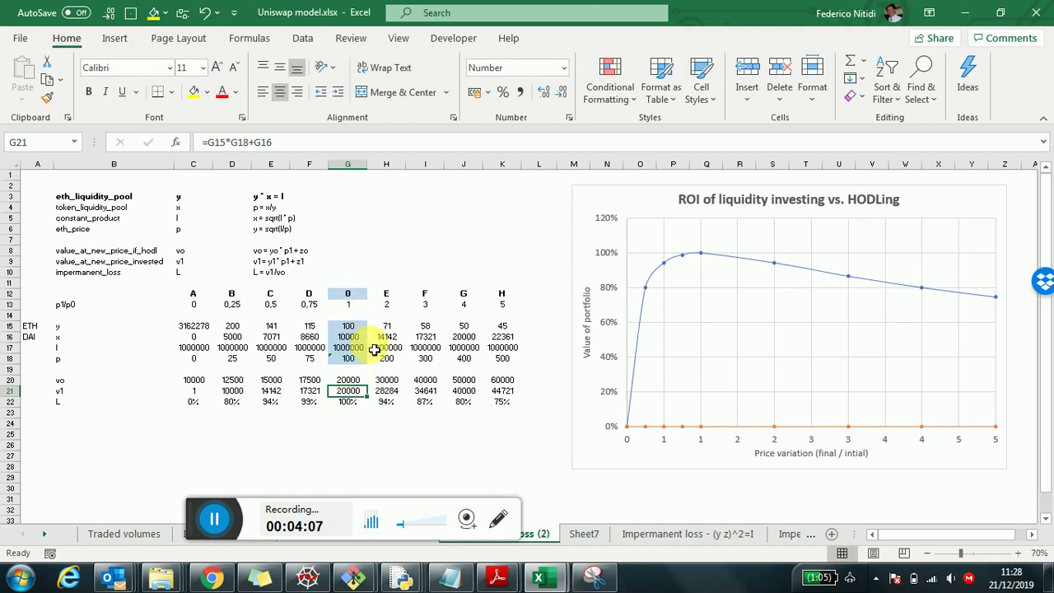
pyautogui.click(348, 401)
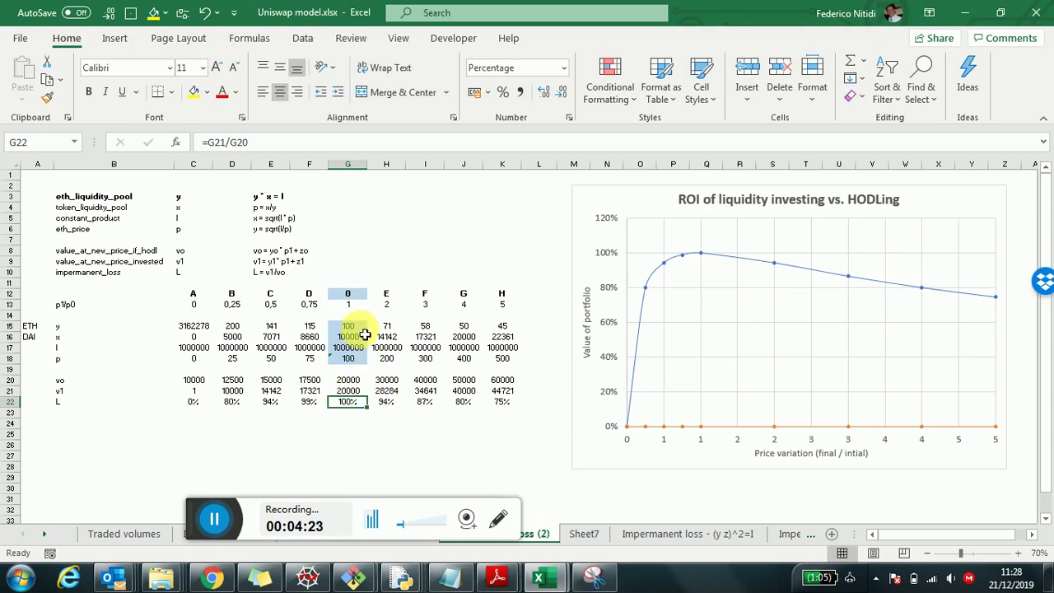
# Examine scenario E's price ratio in H13 and the price, constant product and pool formulas in H15 to H18.
pyautogui.click(397, 308)
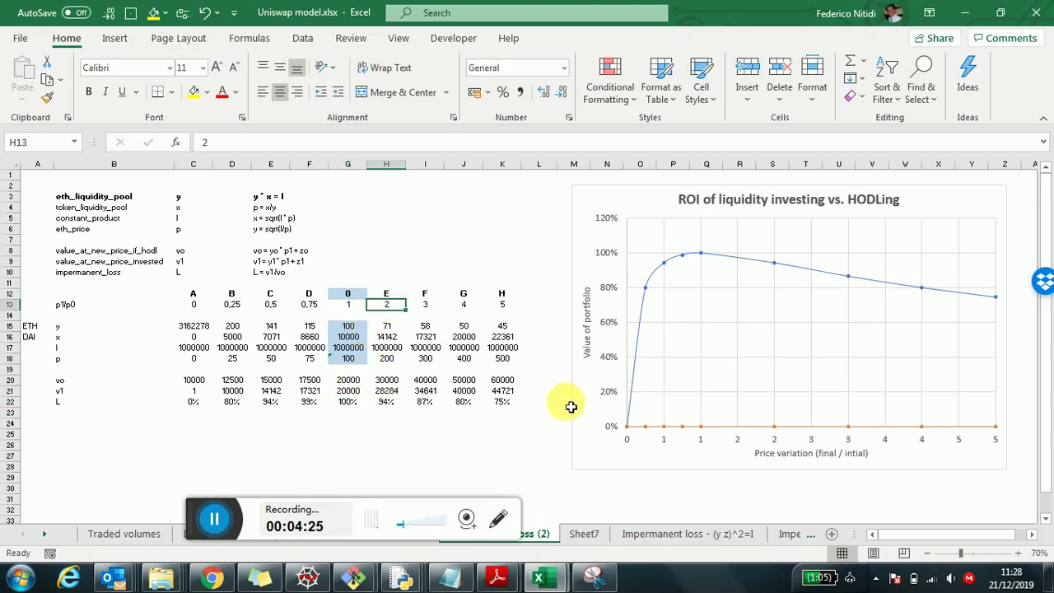
pyautogui.click(86, 307)
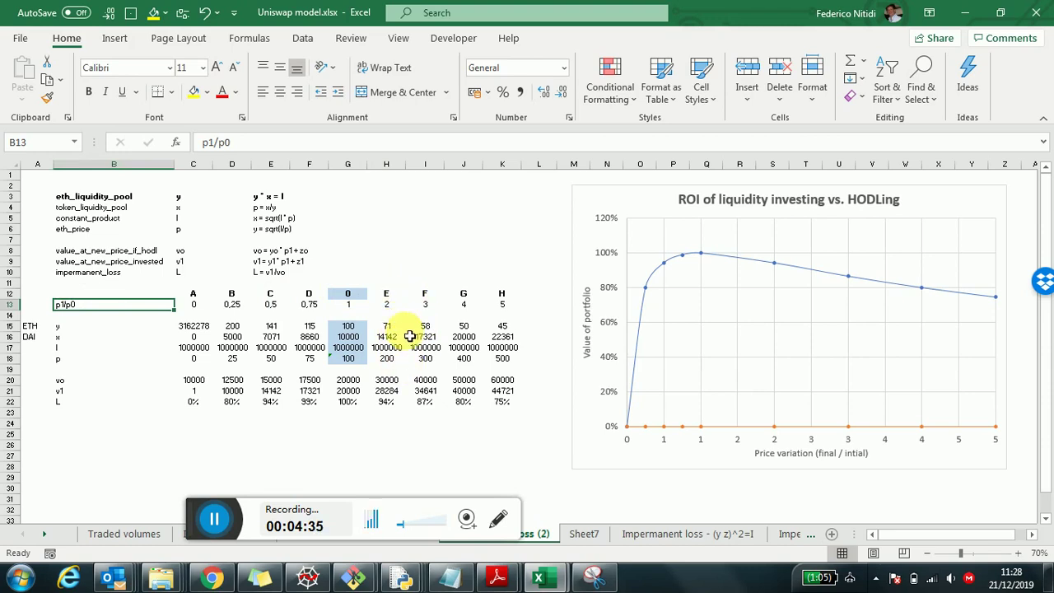
pyautogui.click(393, 307)
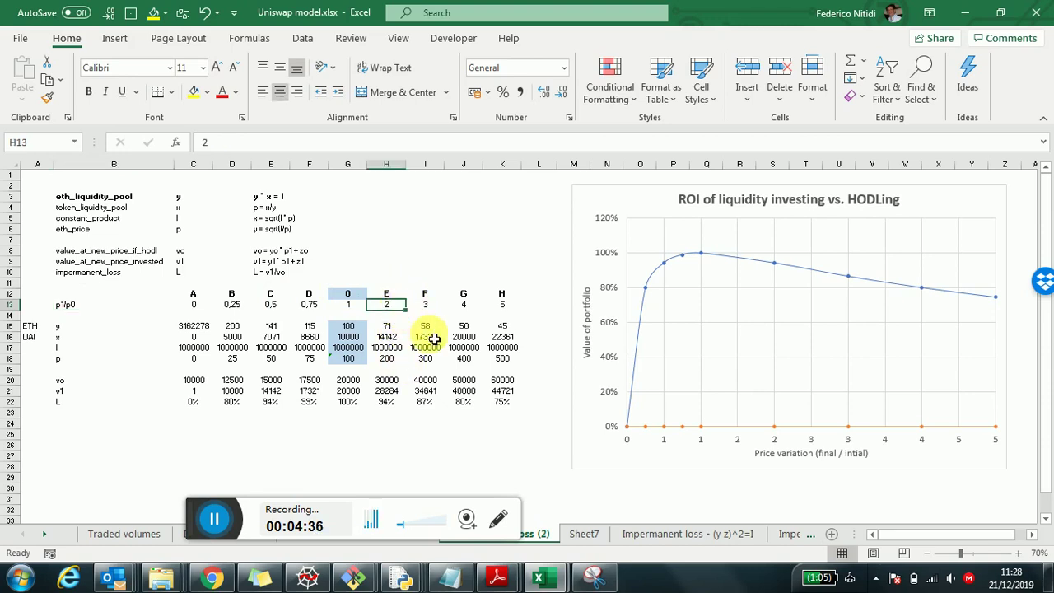
pyautogui.click(397, 362)
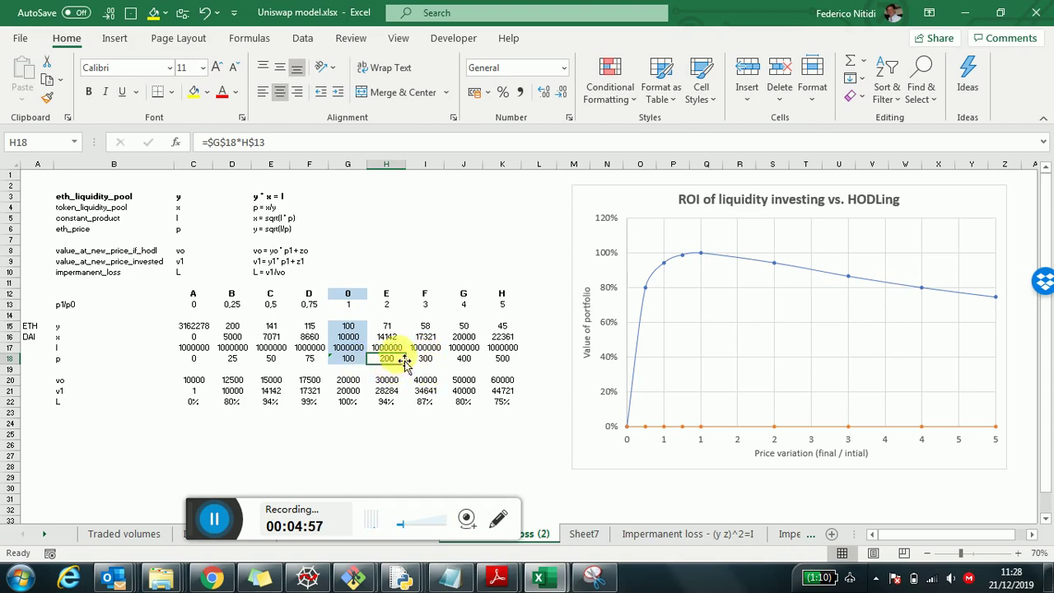
pyautogui.click(400, 346)
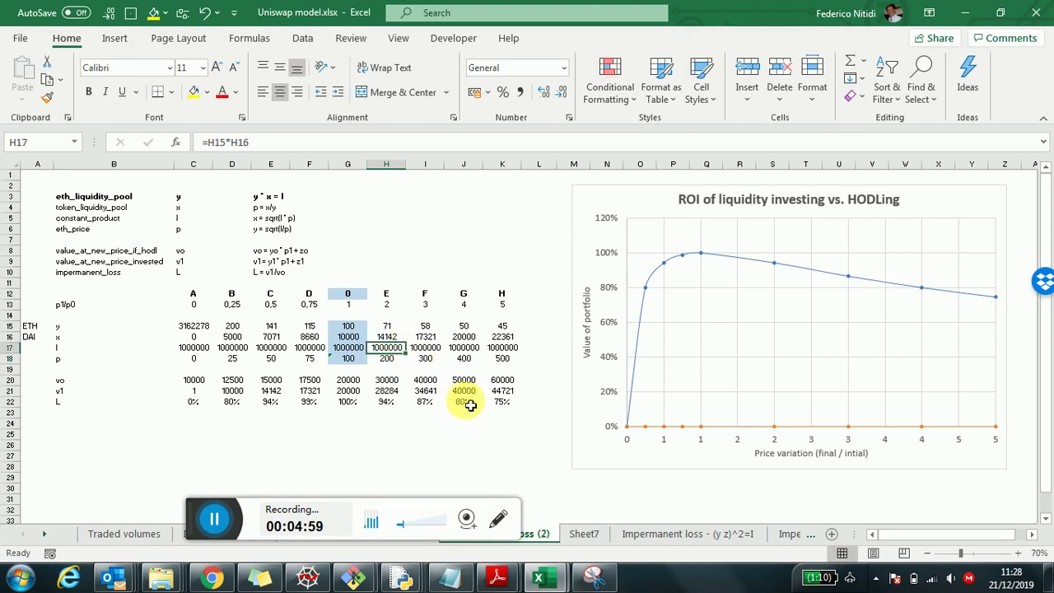
pyautogui.click(399, 329)
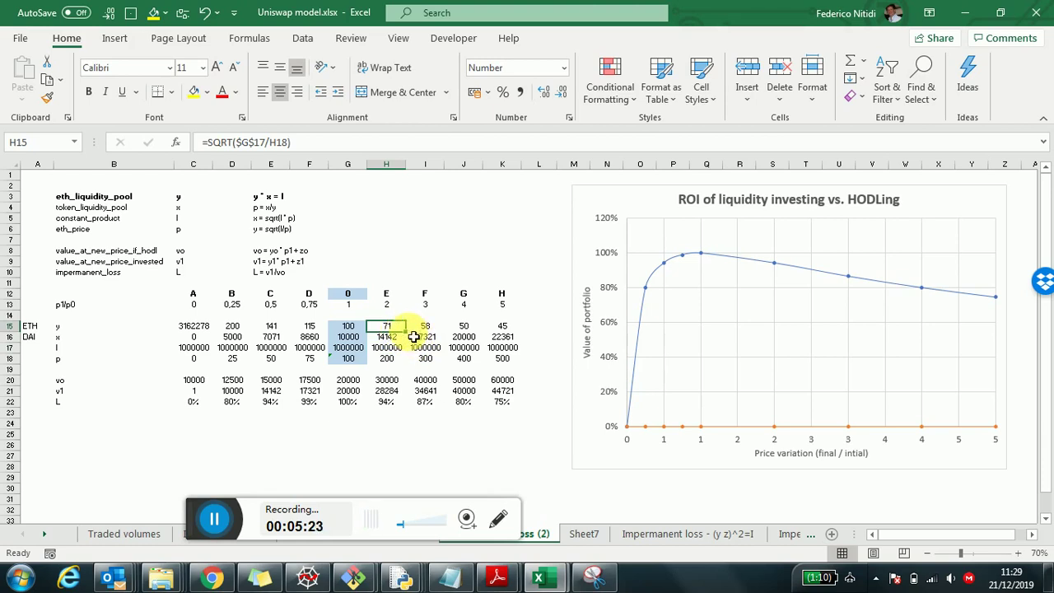
pyautogui.click(401, 338)
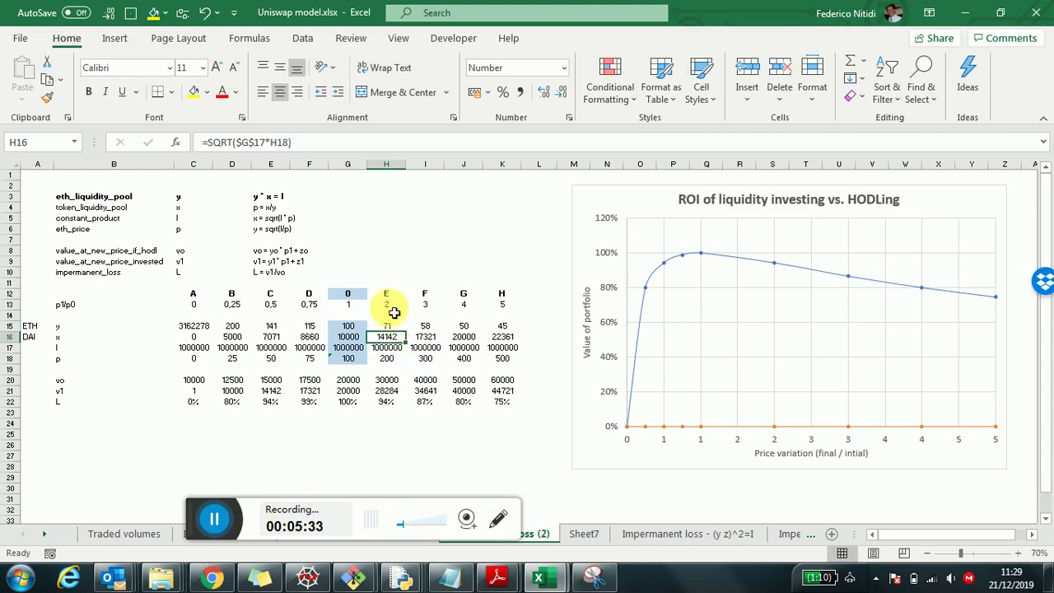
# Compare the written formulas in E3, E5 and E6 with scenario E's ETH and DAI formulas in H15 and H16.
pyautogui.click(273, 198)
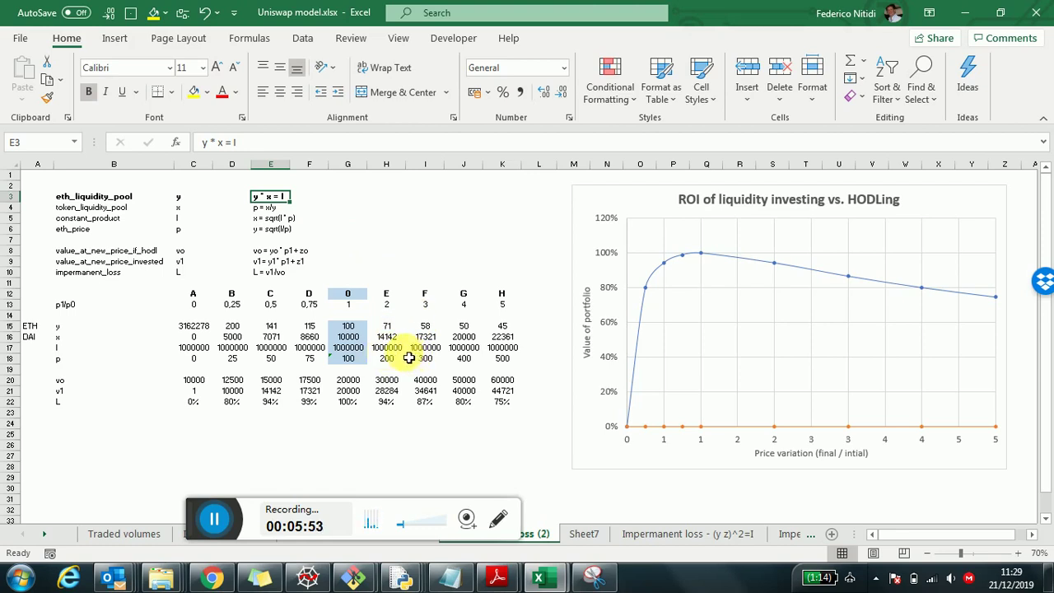
pyautogui.click(270, 218)
pyautogui.click(272, 228)
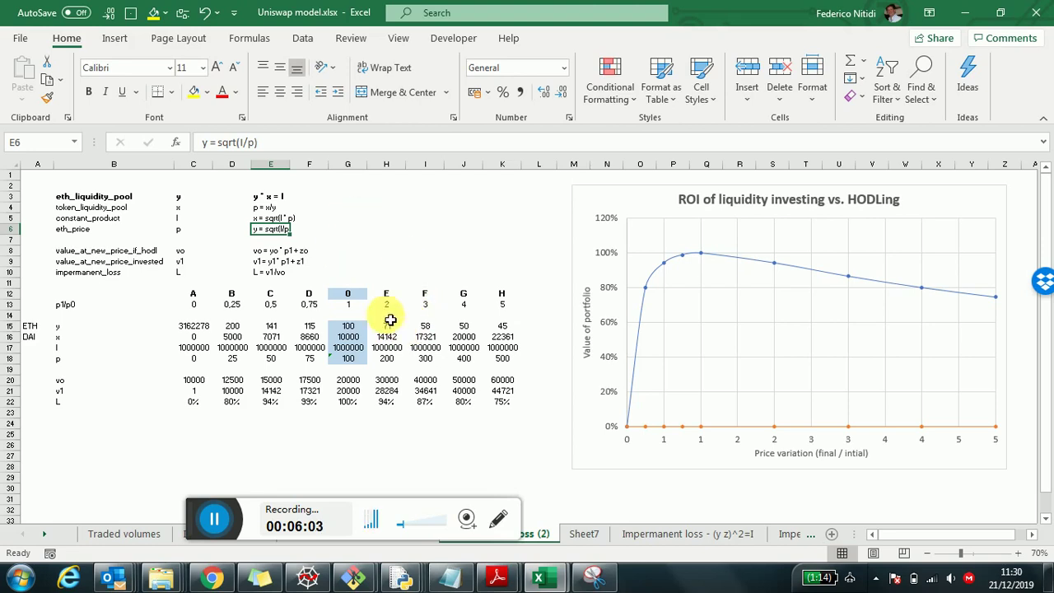
pyautogui.moveTo(271, 218); pyautogui.dragTo(306, 232)
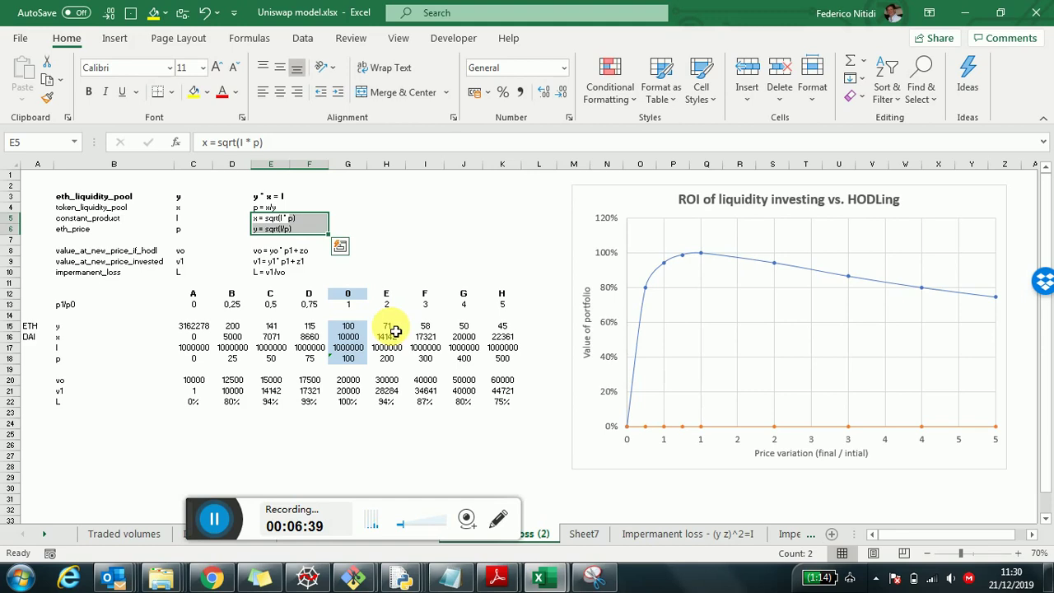
pyautogui.click(394, 328)
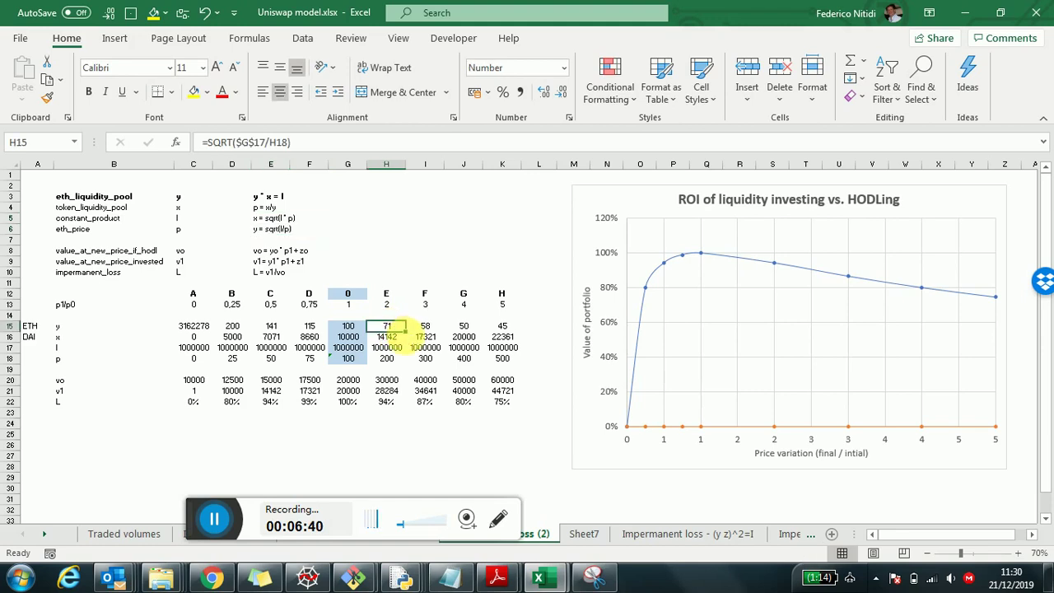
pyautogui.click(404, 338)
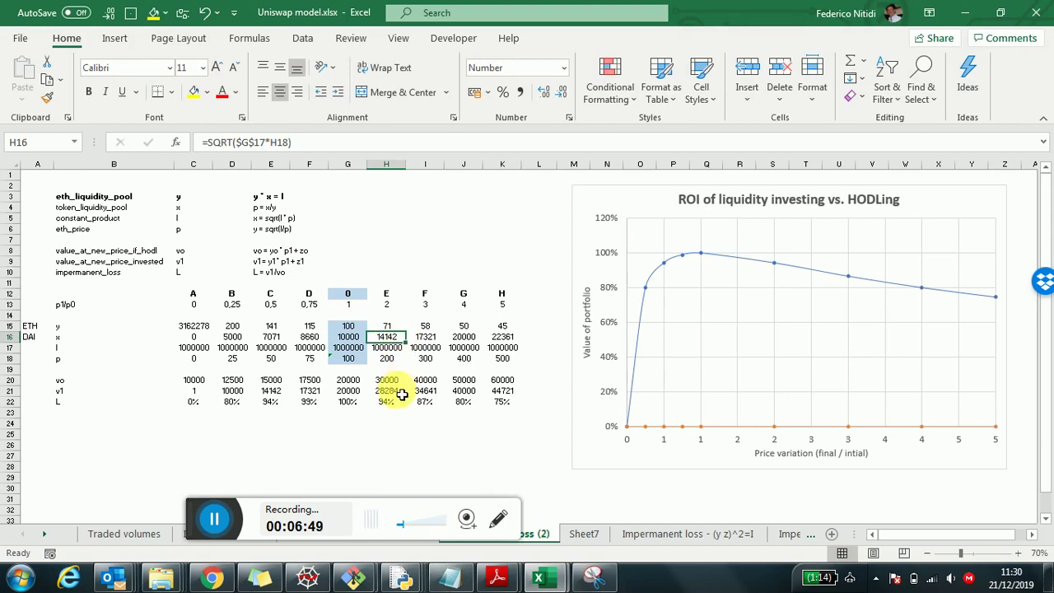
# Examine the vo row and scenario E's hold-value formula in H20, tracing it to the initial ETH and DAI amounts in G15 and G16.
pyautogui.click(95, 381)
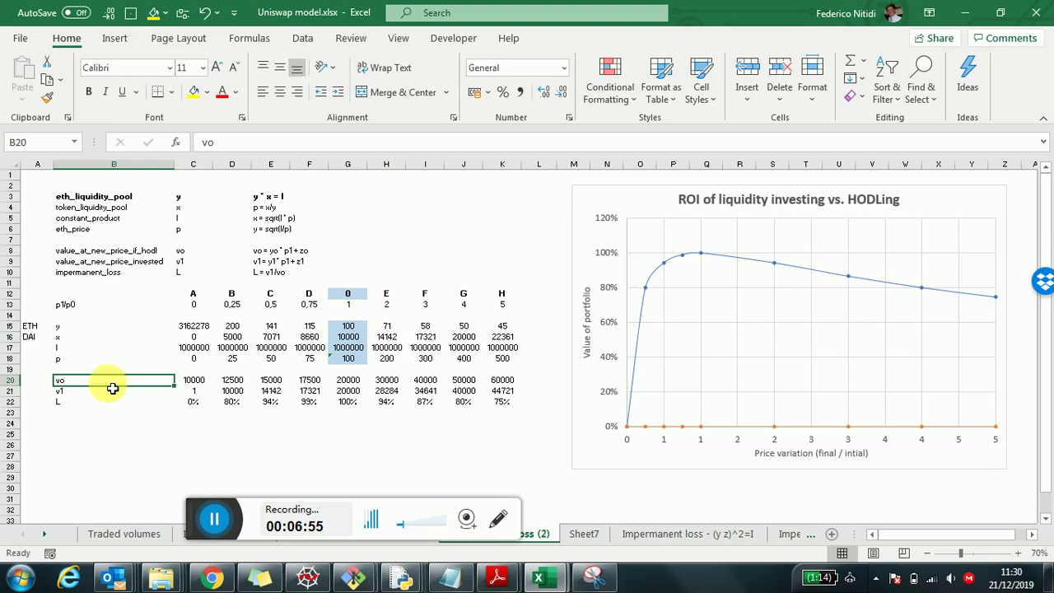
pyautogui.click(387, 380)
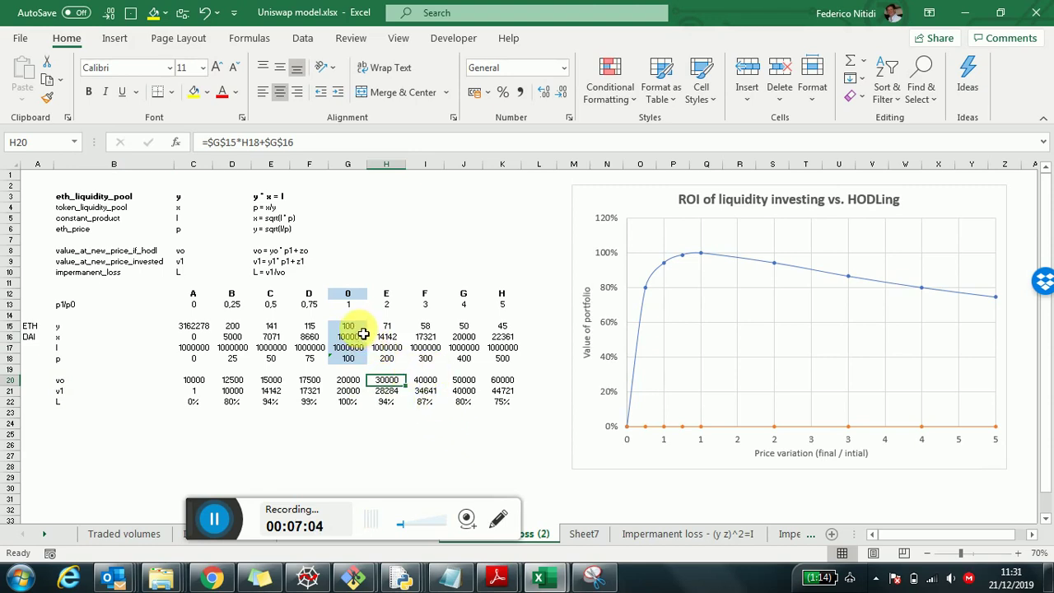
pyautogui.moveTo(356, 328); pyautogui.dragTo(356, 333)
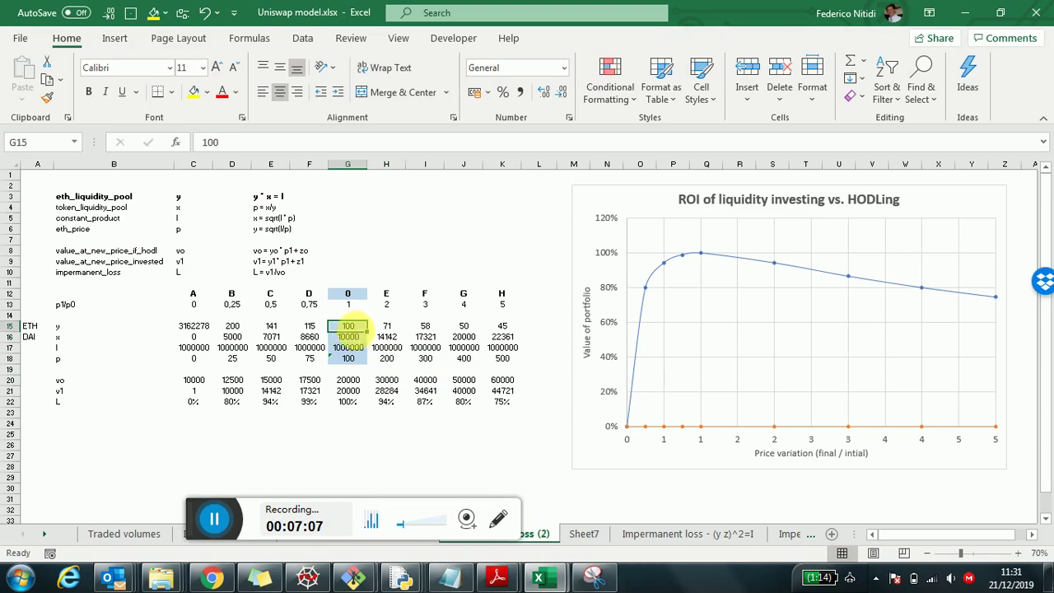
pyautogui.click(363, 338)
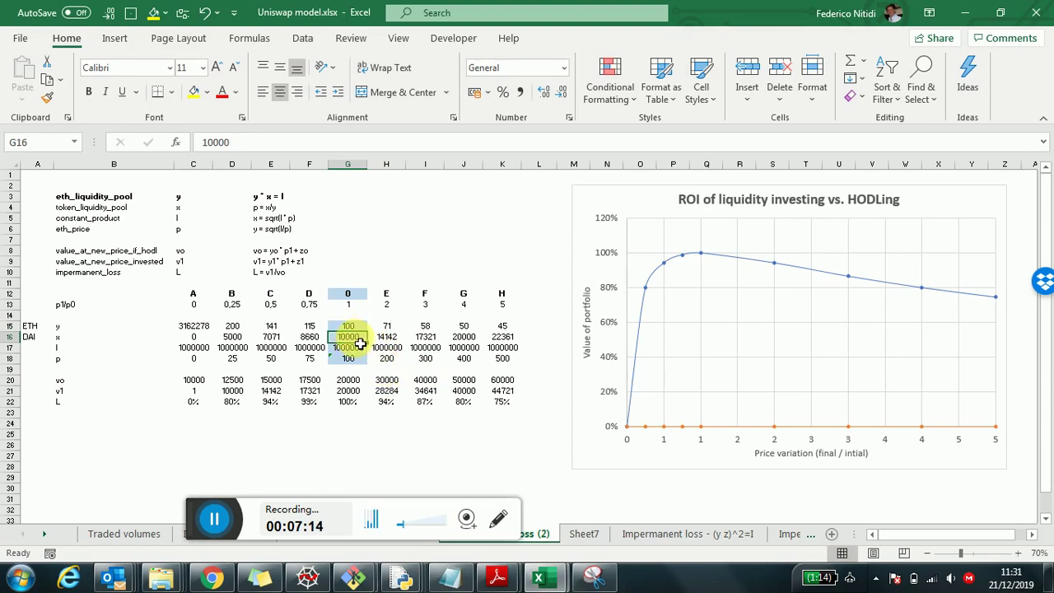
pyautogui.hotkey('shift', 'Return')
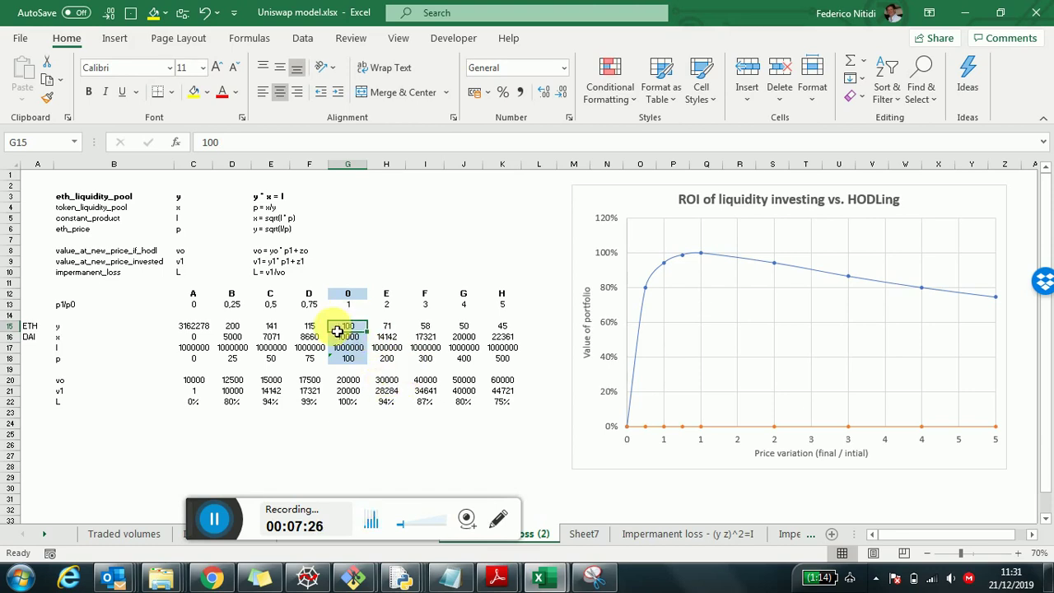
pyautogui.keyDown('ctrl'); pyautogui.click(389, 382); pyautogui.keyUp('ctrl')
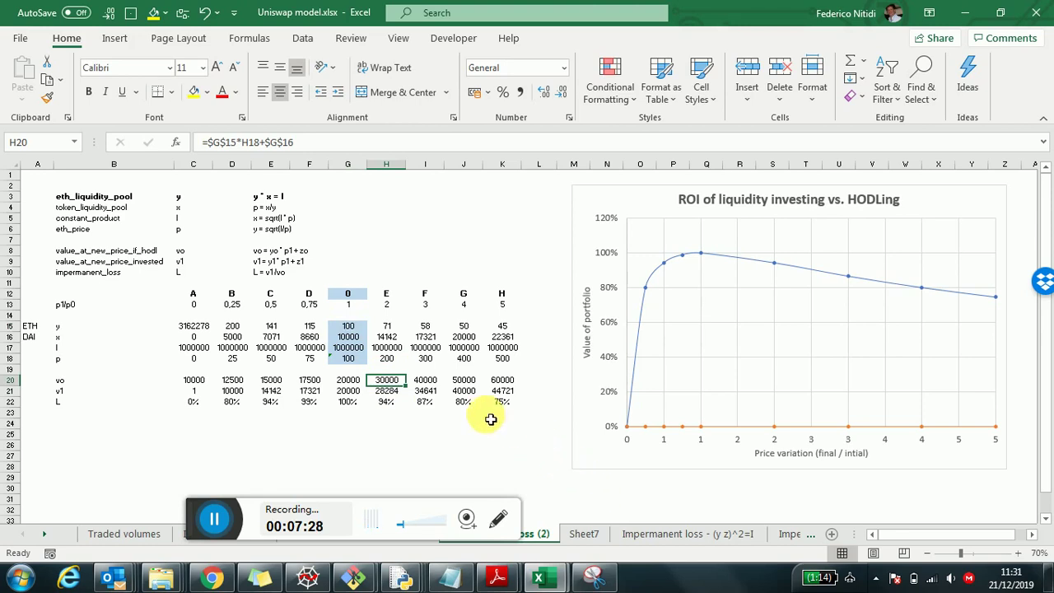
# Examine the v1 row and scenario E's invested-value formula in H21, tracing its inputs in H15, H16 and H18.
pyautogui.click(85, 392)
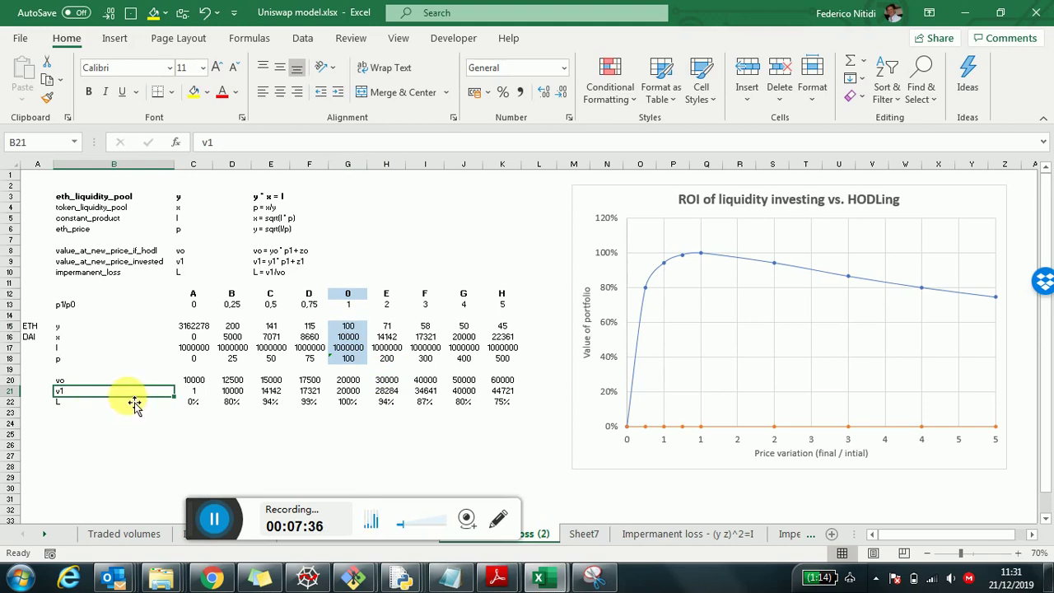
pyautogui.click(401, 393)
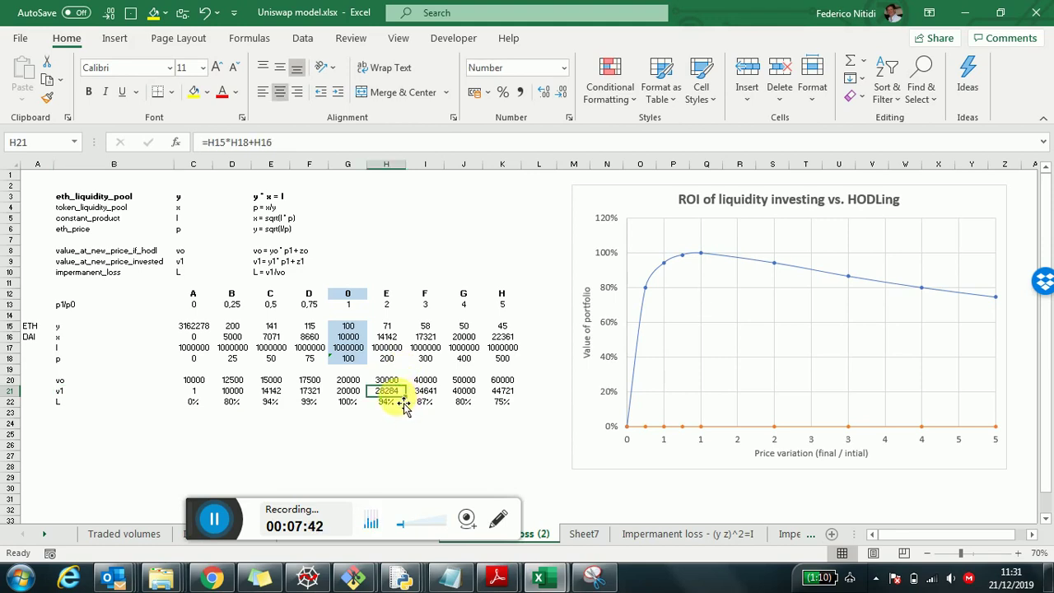
pyautogui.click(403, 328)
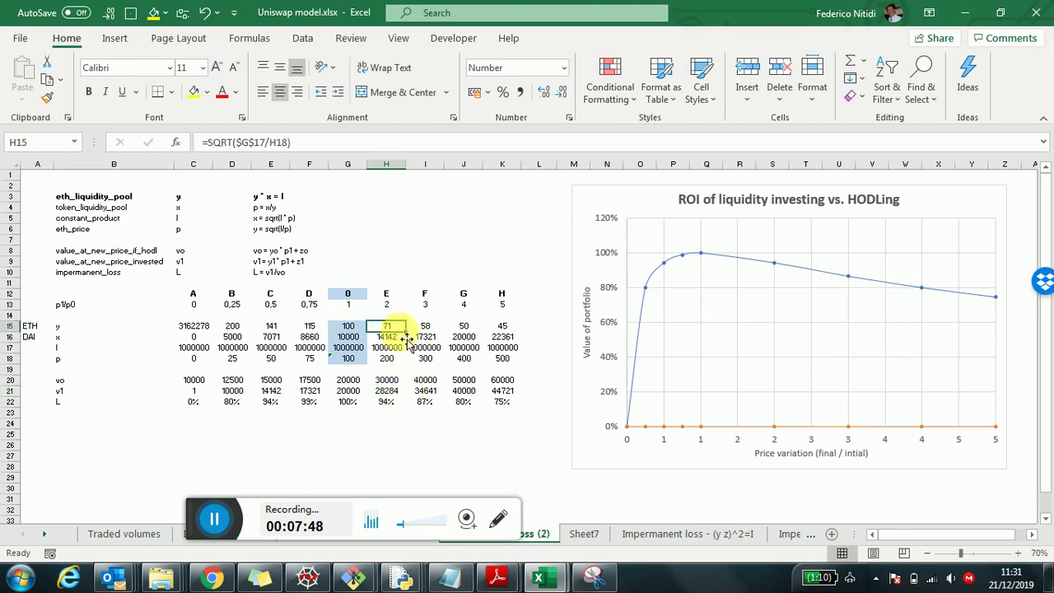
pyautogui.click(403, 338)
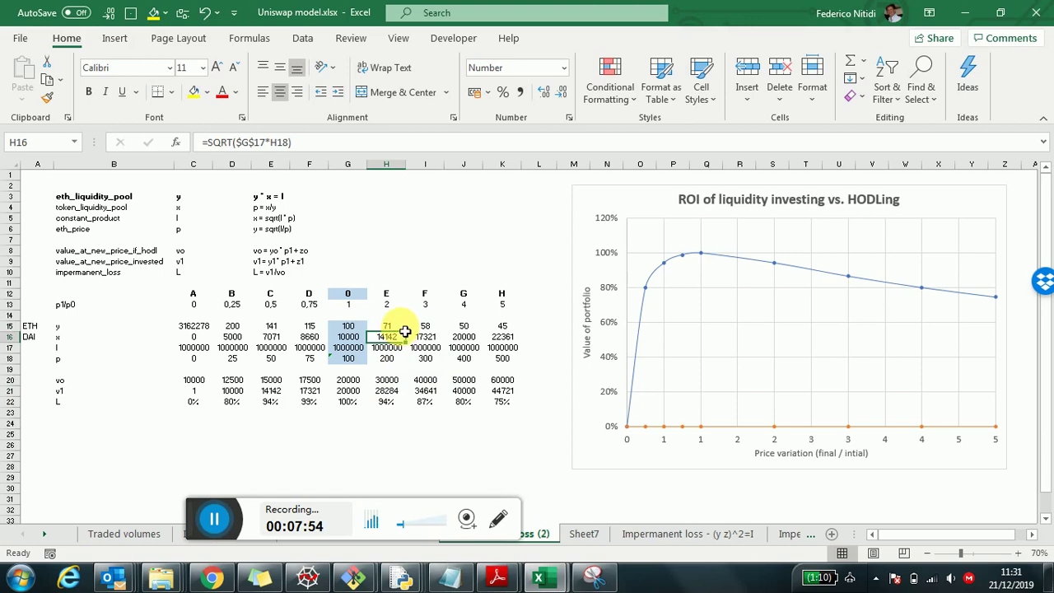
pyautogui.click(403, 329)
pyautogui.click(396, 360)
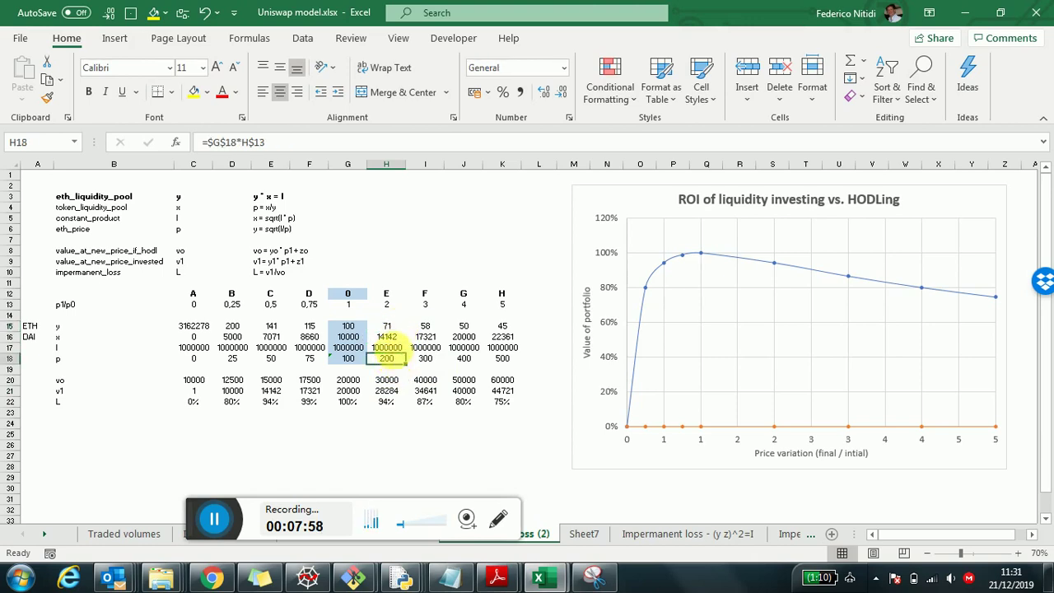
pyautogui.click(404, 341)
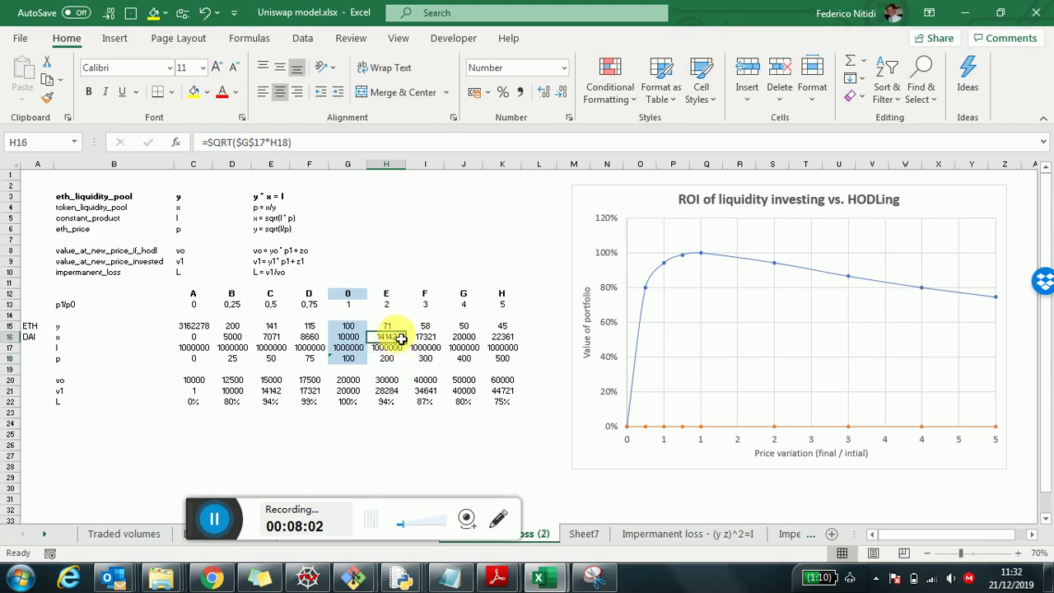
pyautogui.click(405, 394)
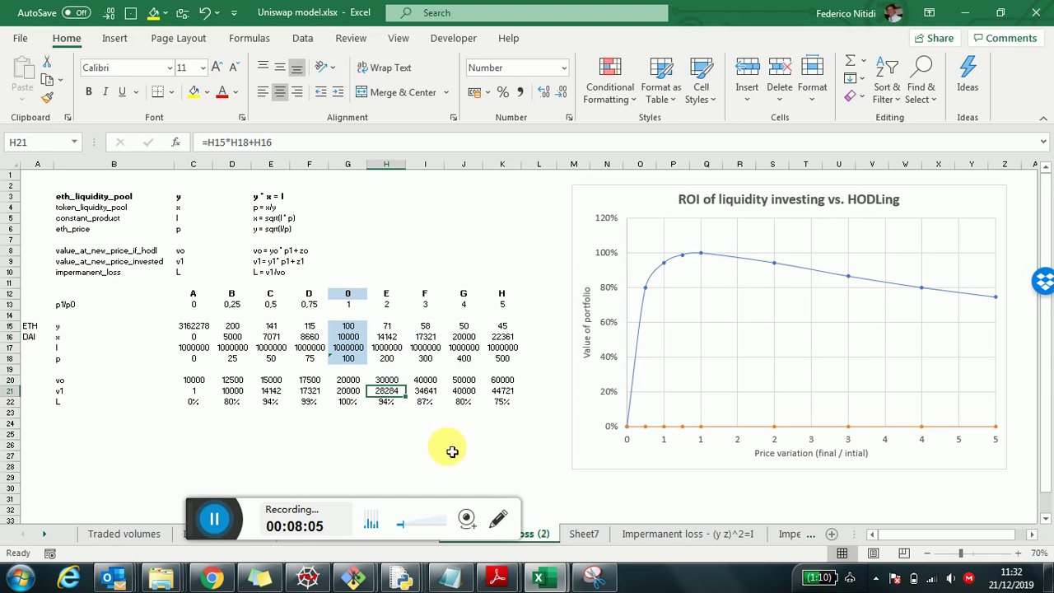
# Compare scenario E's hold value in H20 and invested value in H21 with the impermanent loss ratio in H22.
pyautogui.click(394, 379)
pyautogui.click(400, 392)
pyautogui.click(400, 405)
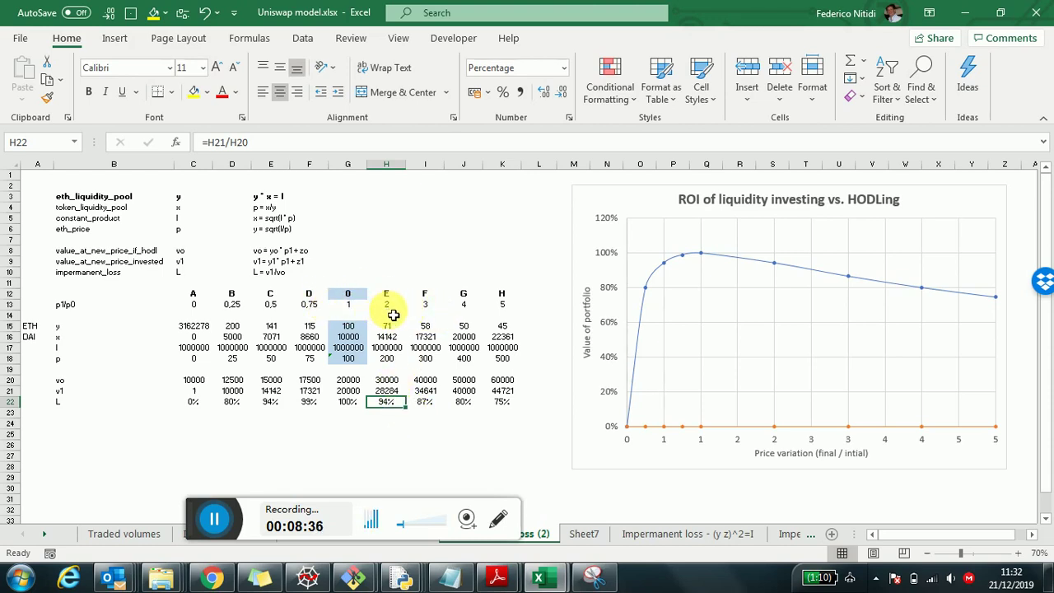
pyautogui.click(380, 294)
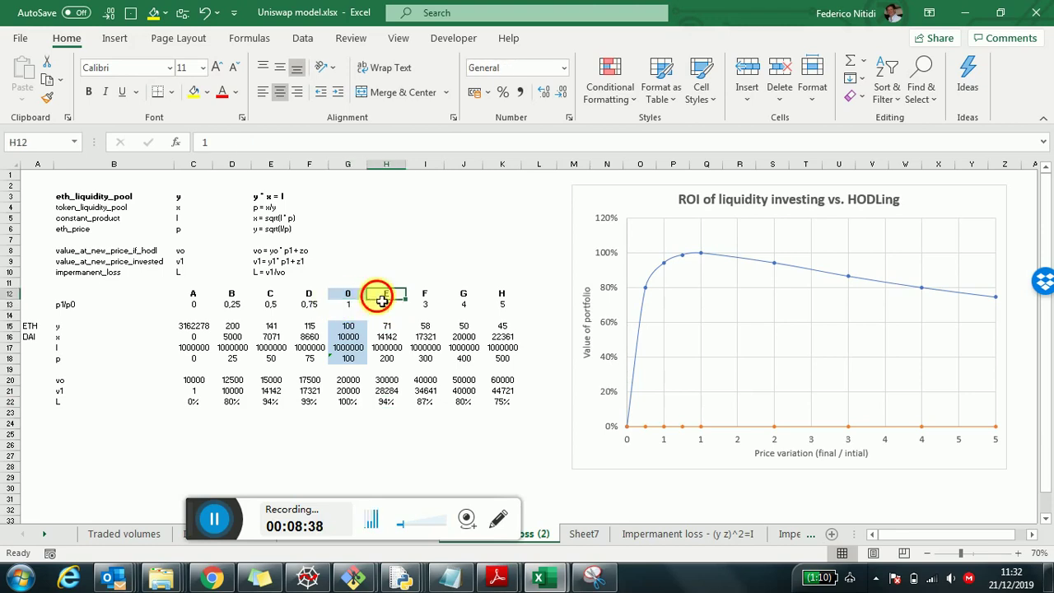
pyautogui.click(383, 414)
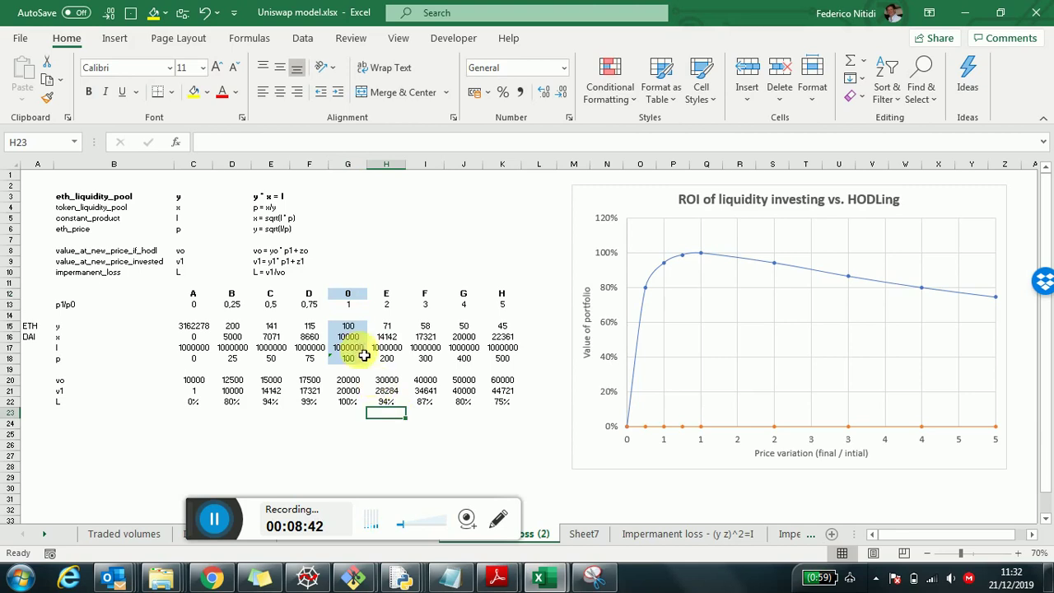
# Inspect scenario C's price ratio in E13, its price in E18 against base price G18, and its loss ratio in E22.
pyautogui.click(285, 303)
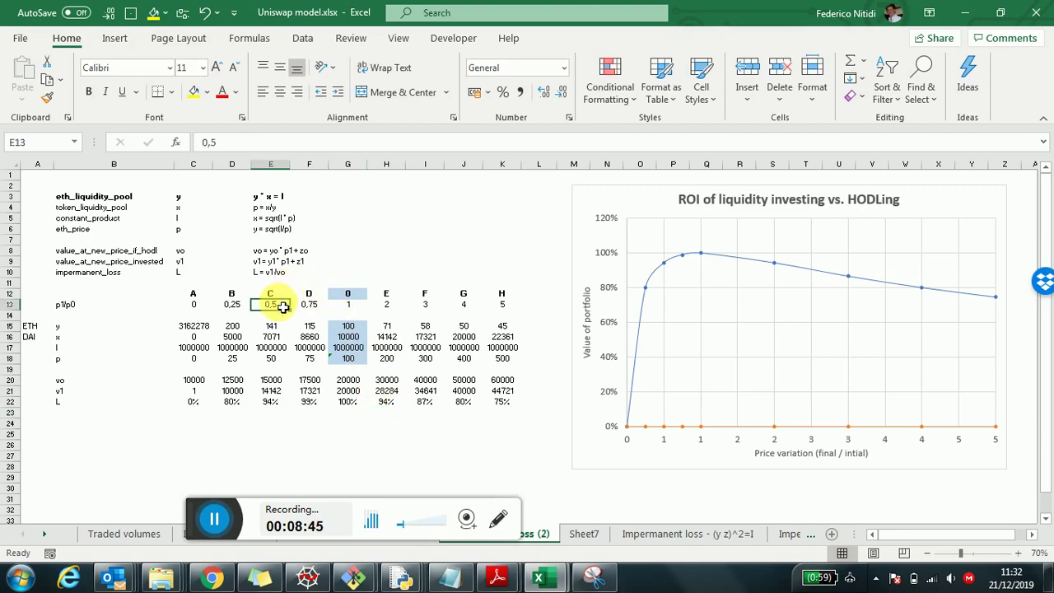
pyautogui.click(344, 359)
pyautogui.click(270, 358)
pyautogui.click(257, 401)
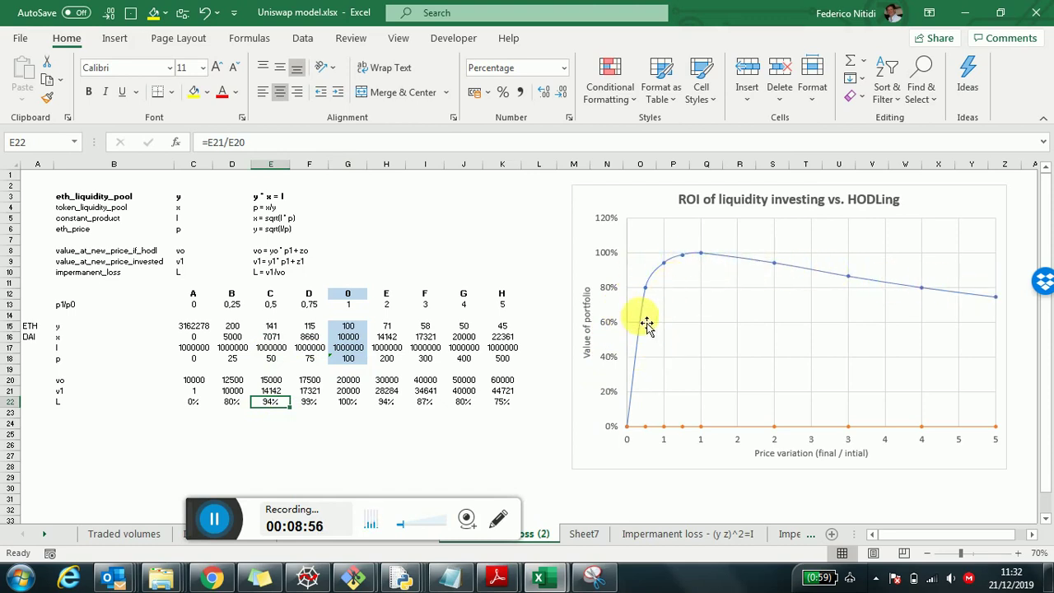
pyautogui.click(262, 38)
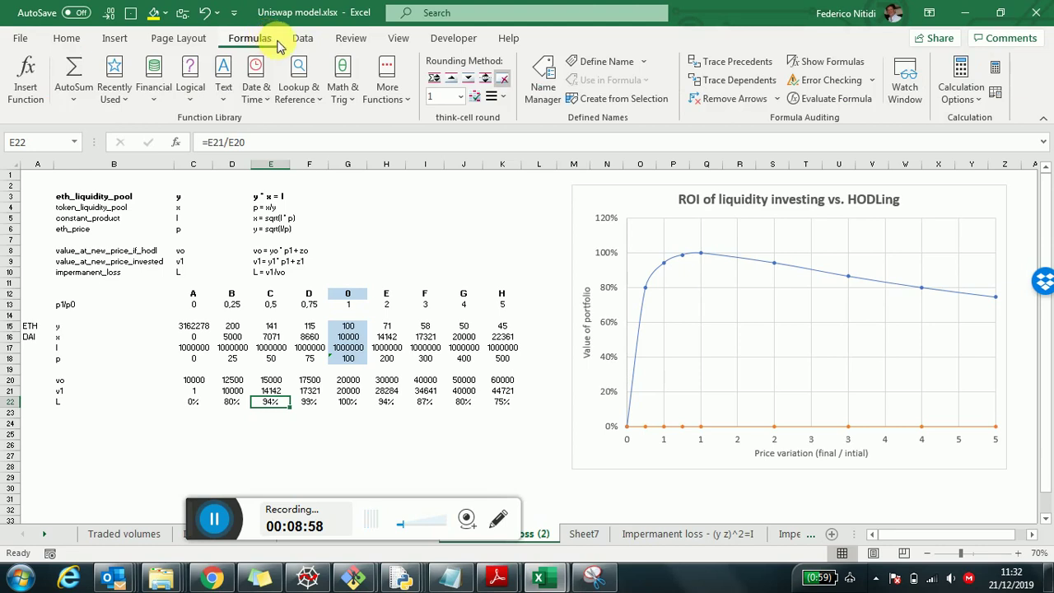
pyautogui.scroll(2, 223, 67)
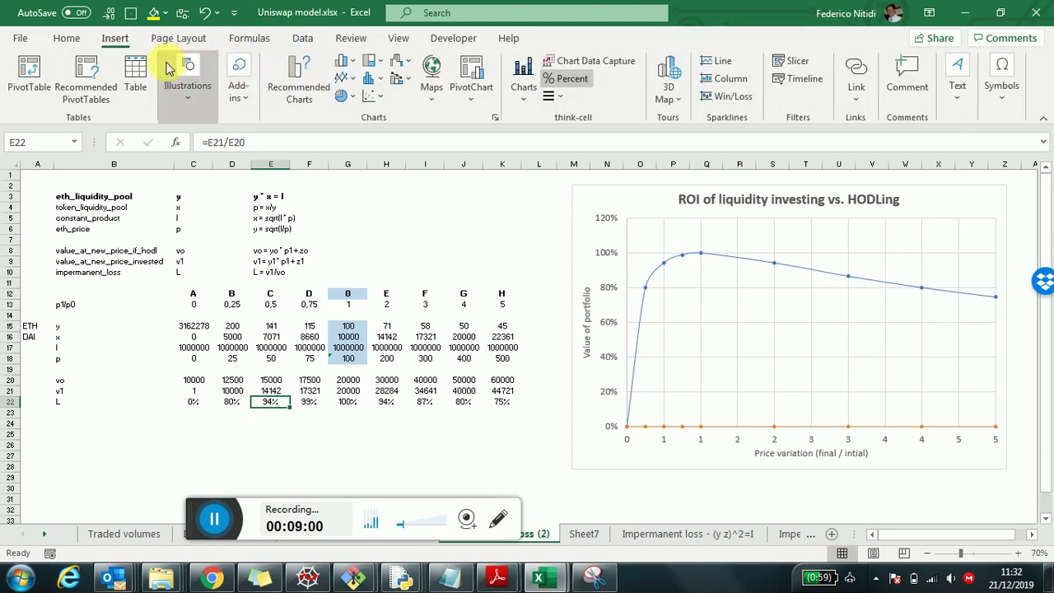
pyautogui.click(187, 82)
pyautogui.press('Escape')
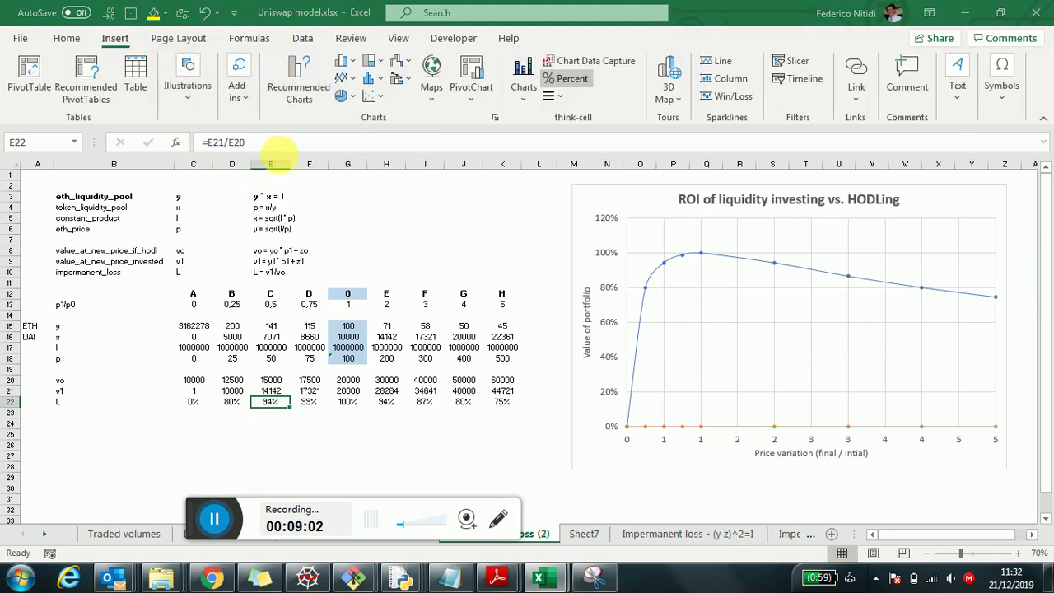
pyautogui.click(321, 113)
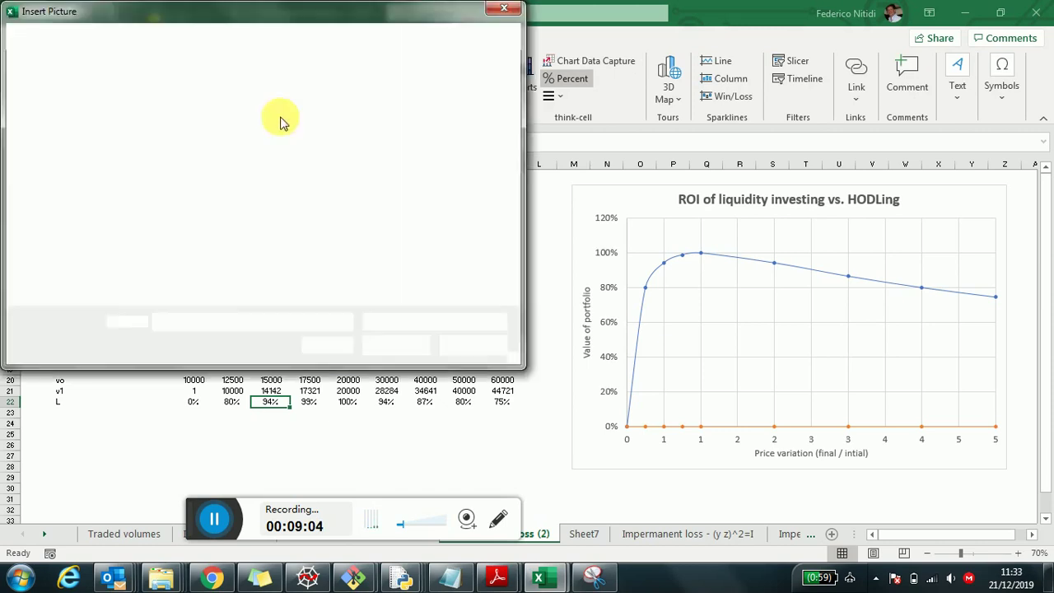
pyautogui.press('Escape')
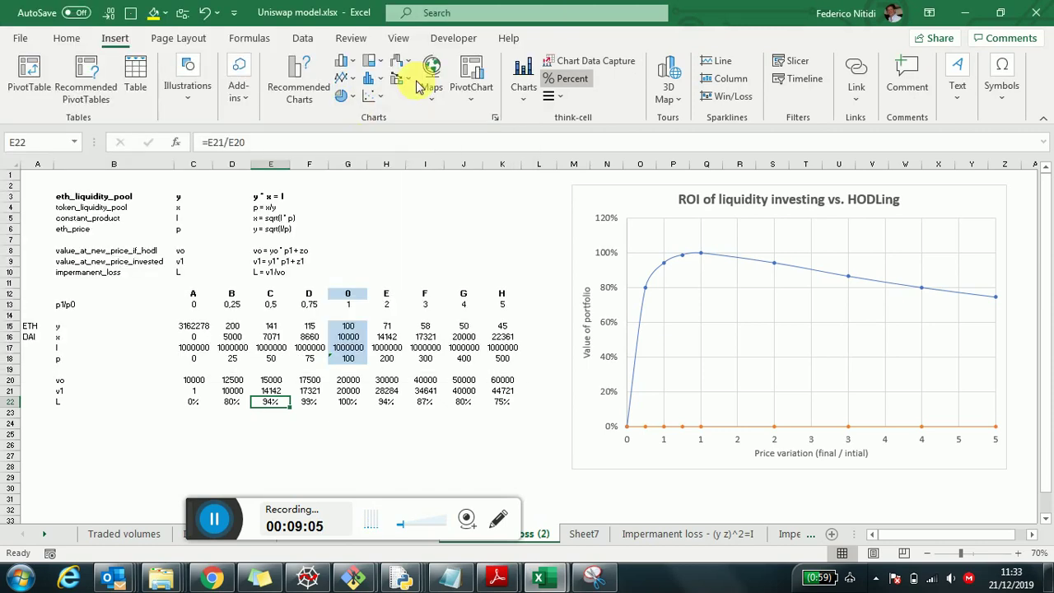
# Draw a vertical straight line about 8.5 cm long on the chart, from the horizontal axis up to the curve's 100% peak.
pyautogui.click(188, 89)
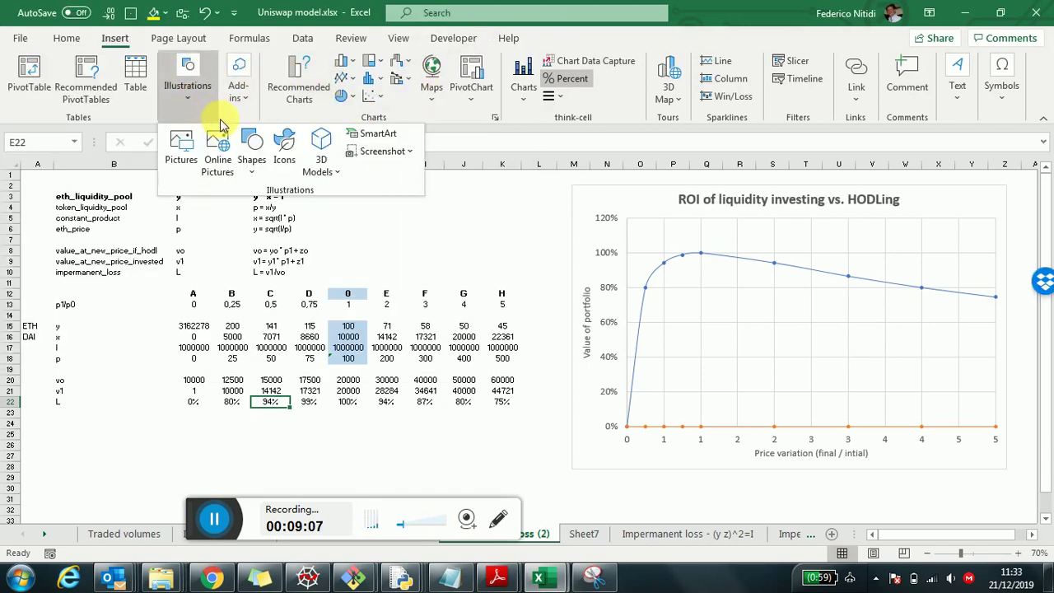
pyautogui.click(255, 169)
pyautogui.click(271, 212)
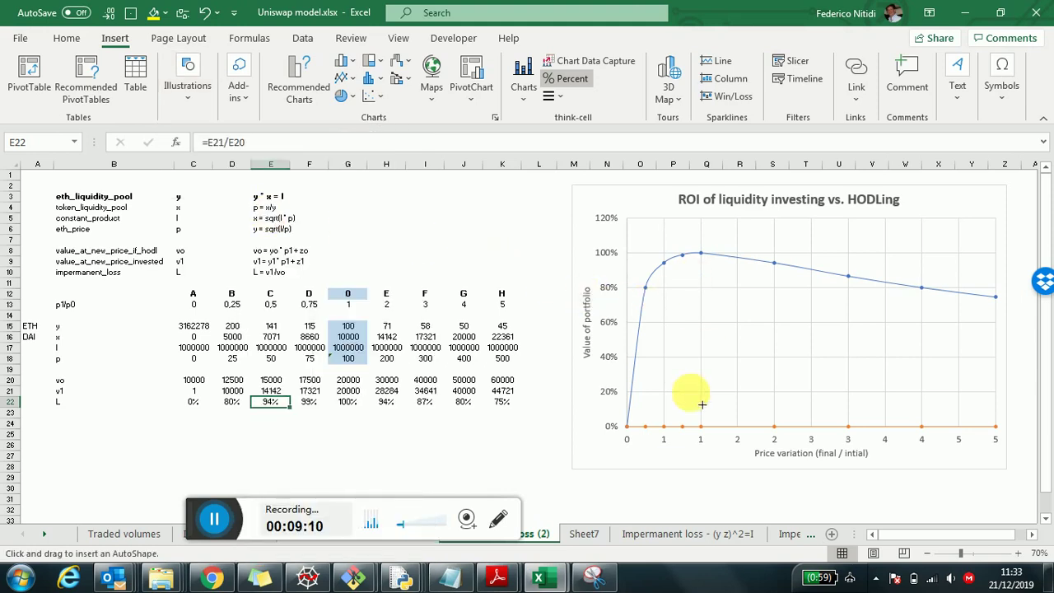
pyautogui.moveTo(701, 427); pyautogui.dragTo(701, 253)
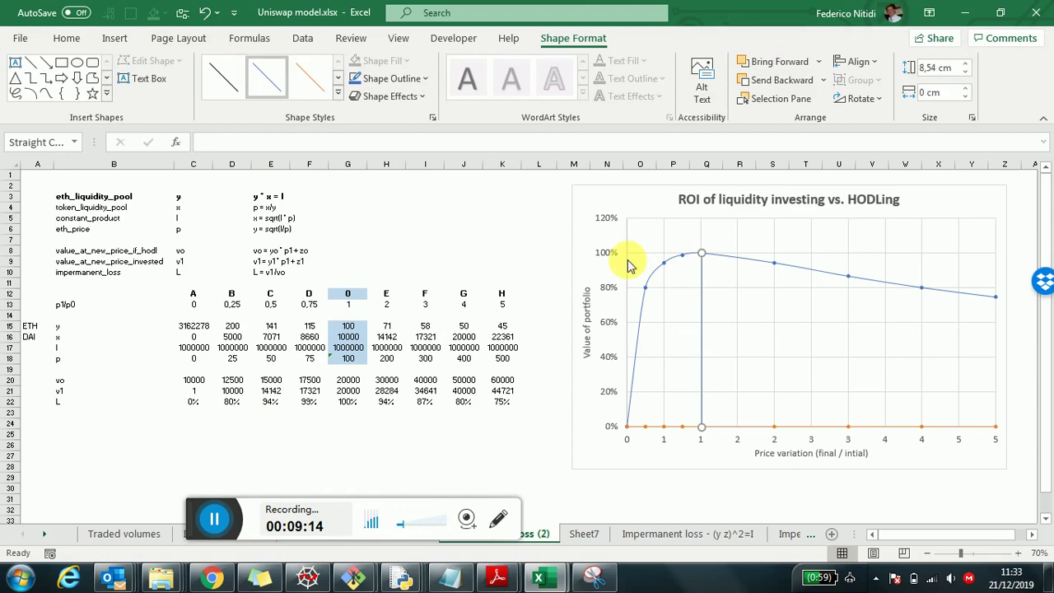
# Move the vertical line to the curve's point at price ratio 0,5 and shorten it to about 8.05 cm to meet the curve.
pyautogui.moveTo(700, 313); pyautogui.dragTo(667, 317)
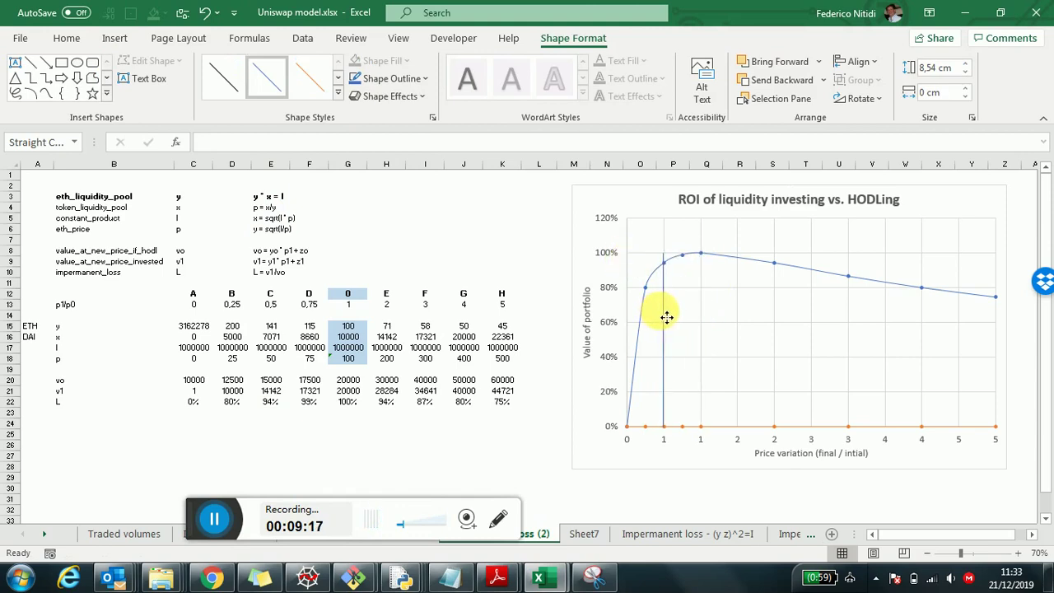
pyautogui.click(664, 261)
pyautogui.moveTo(663, 262); pyautogui.dragTo(663, 264)
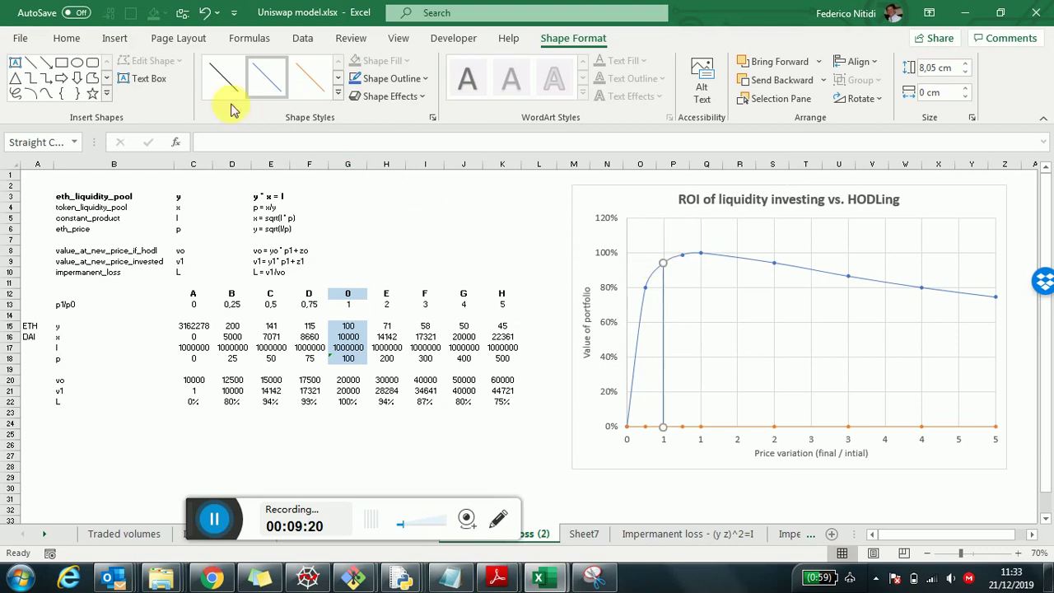
# Copy the vertical line to the curve's point at price variation 2, and delete both lines from the chart.
pyautogui.click(663, 342)
pyautogui.moveTo(663, 342); pyautogui.dragTo(795, 400)
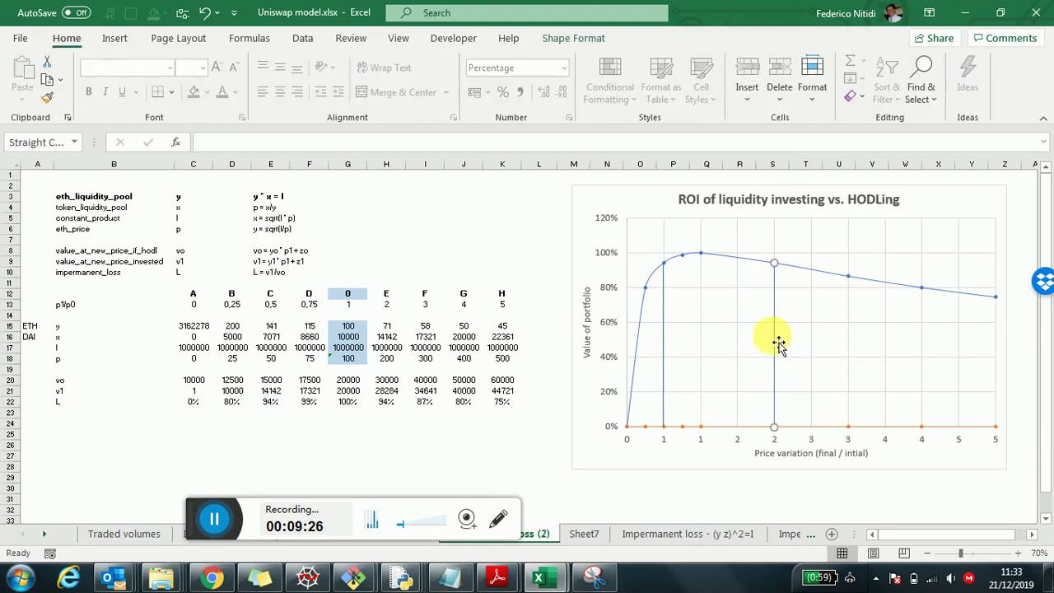
pyautogui.press('Delete')
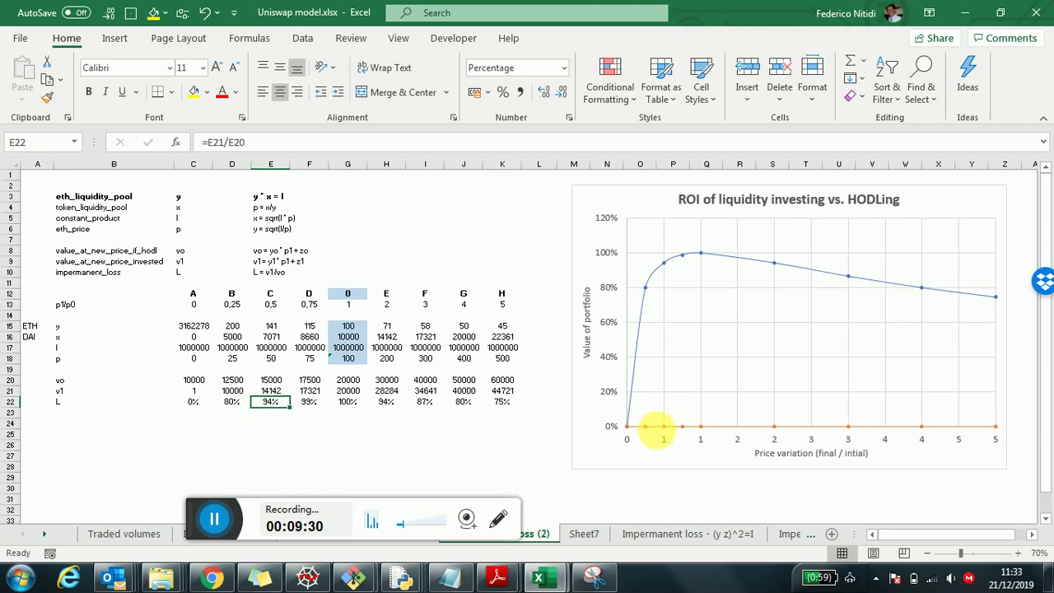
# Review the formatting options of the chart's horizontal axis, including its bounds, units and text box settings, and close them.
pyautogui.click(667, 443)
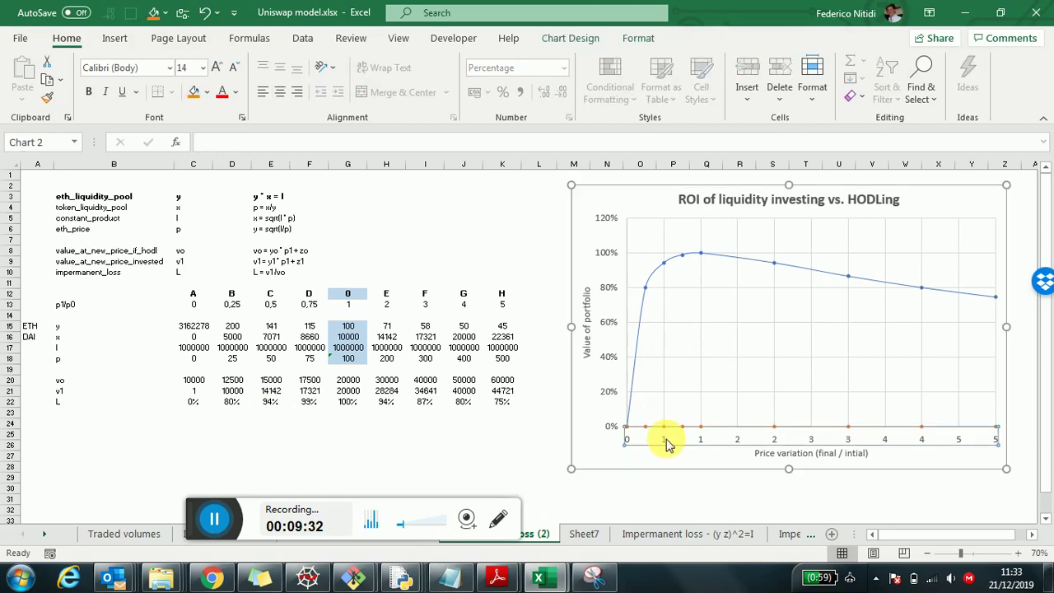
pyautogui.rightClick(667, 444)
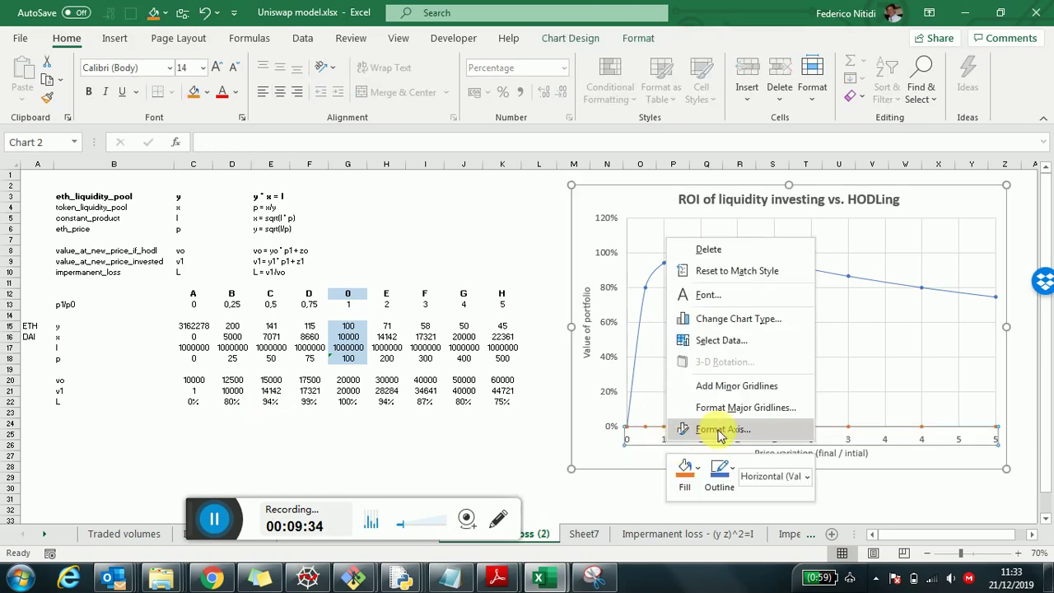
pyautogui.press('Escape')
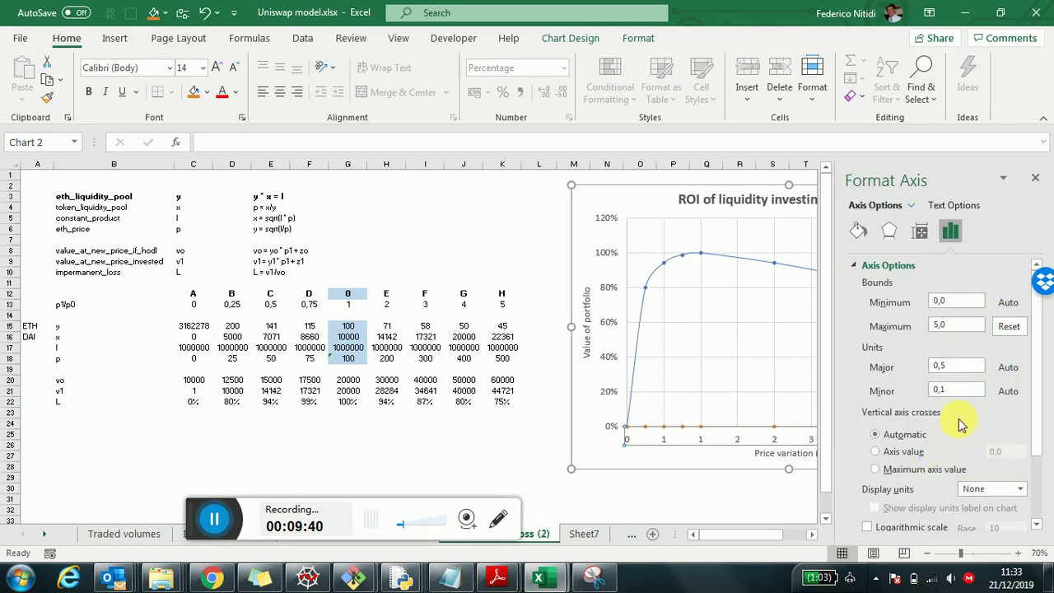
pyautogui.click(961, 207)
pyautogui.click(920, 233)
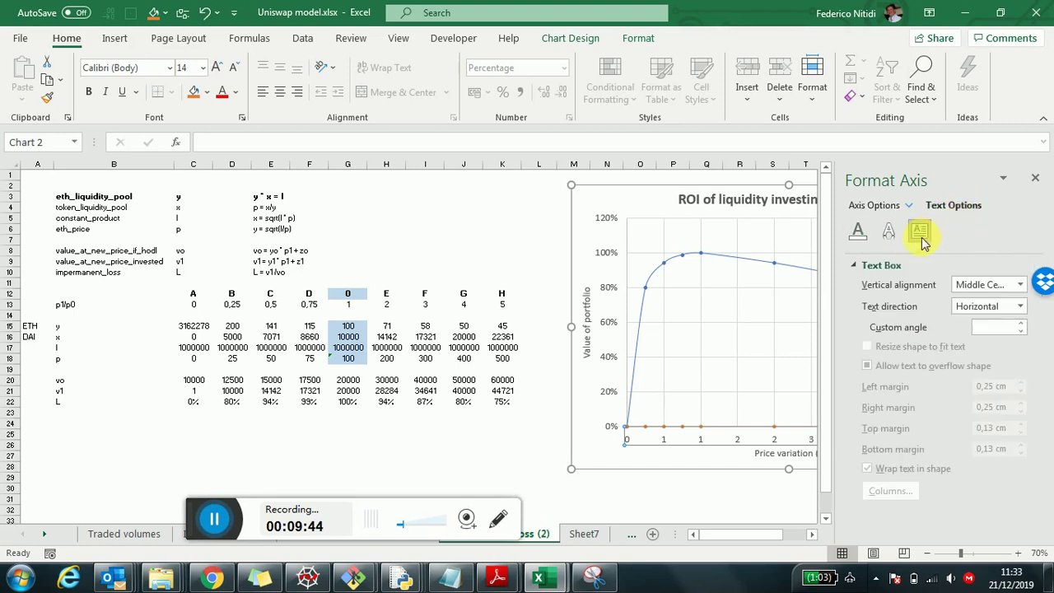
pyautogui.click(1035, 178)
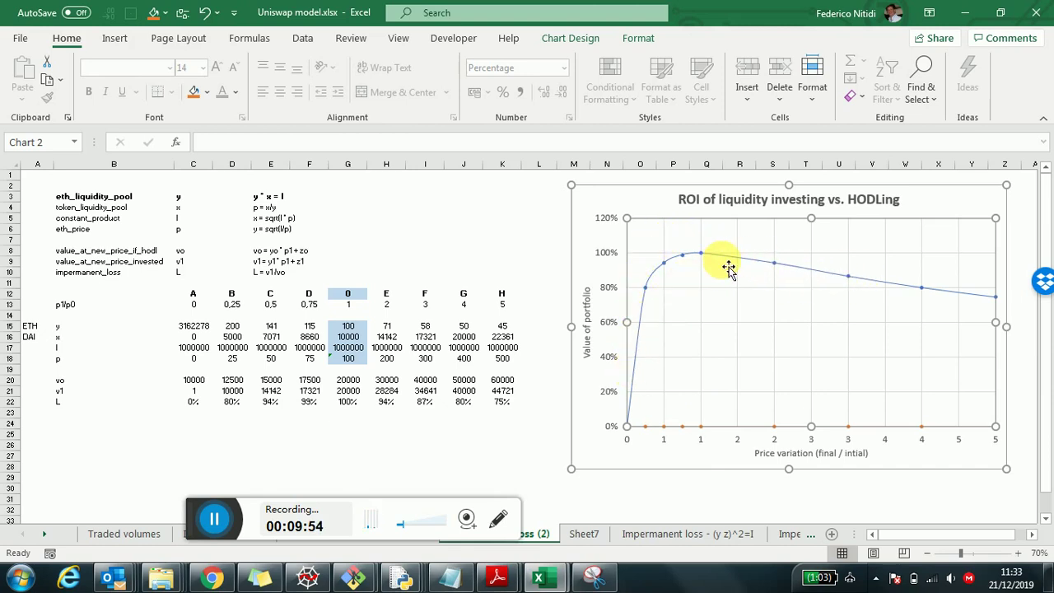
# Change the flat series along the chart's horizontal axis so that it plots the values in C33:K33.
pyautogui.moveTo(719, 262)
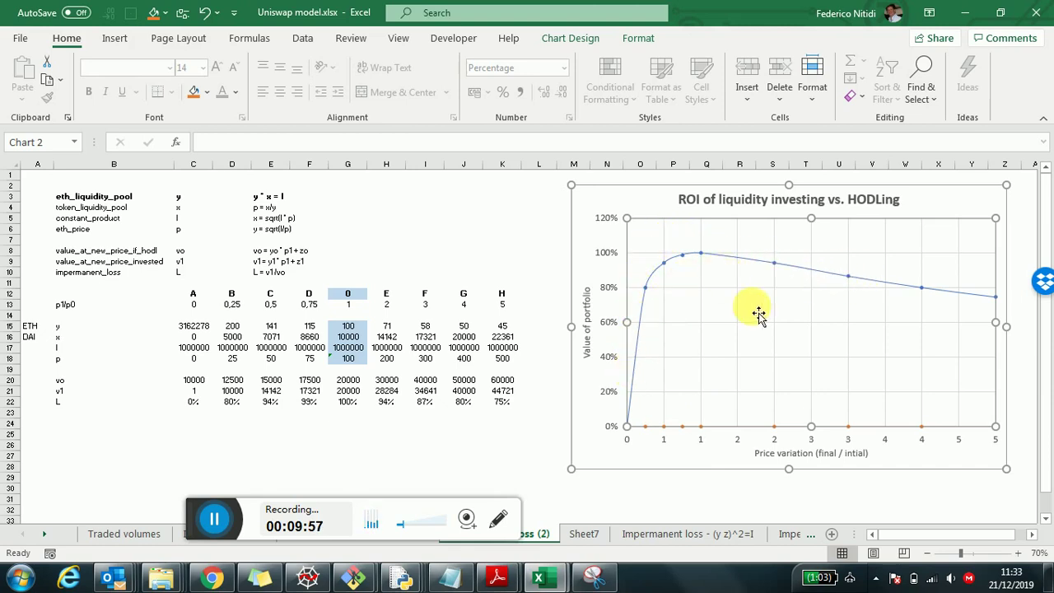
pyautogui.moveTo(704, 436)
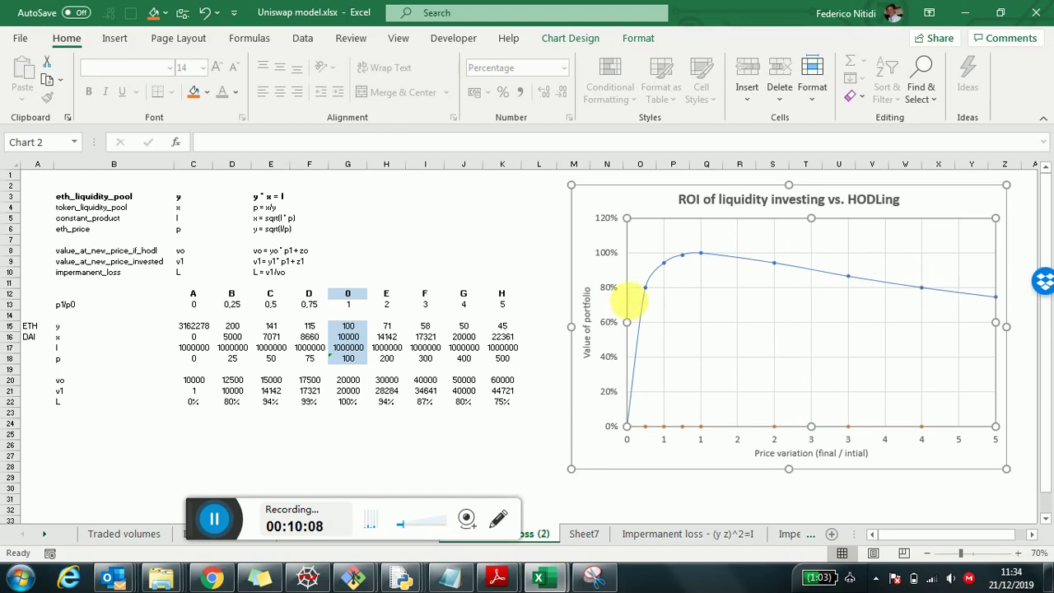
pyautogui.scroll(-2, 449, 312)
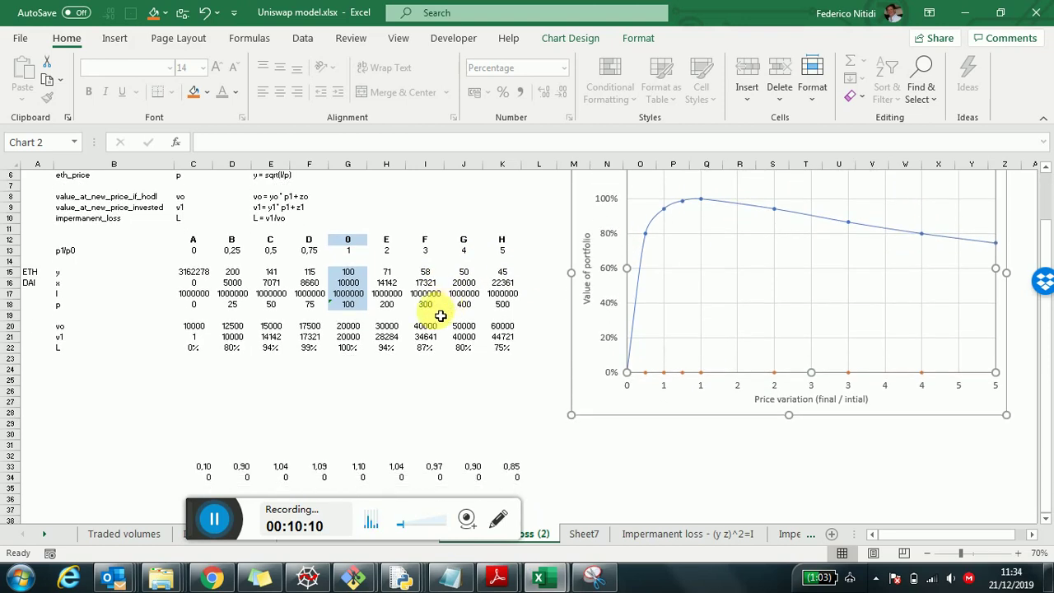
pyautogui.click(644, 376)
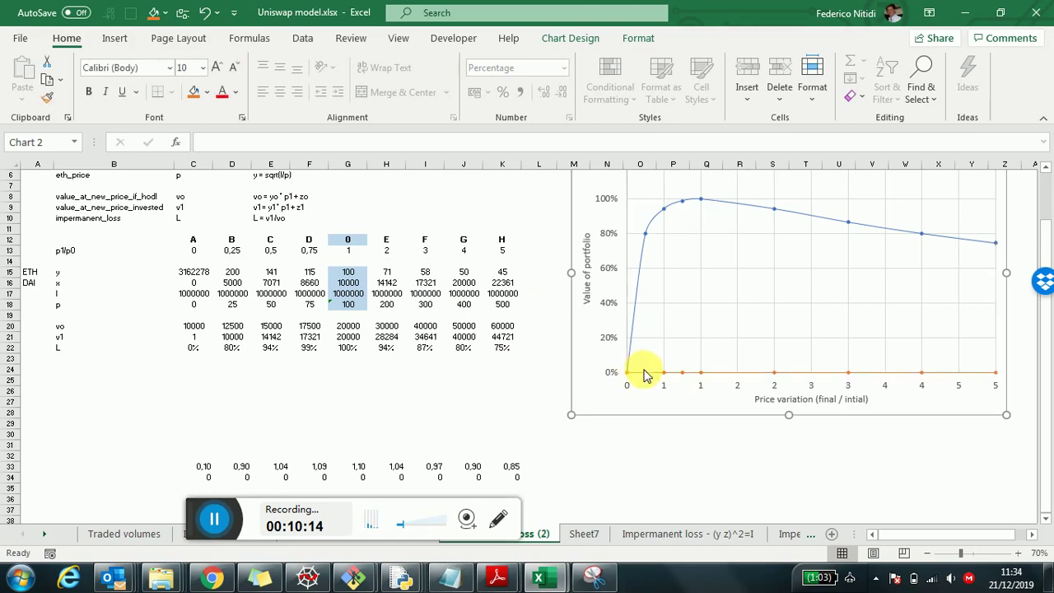
pyautogui.click(647, 375)
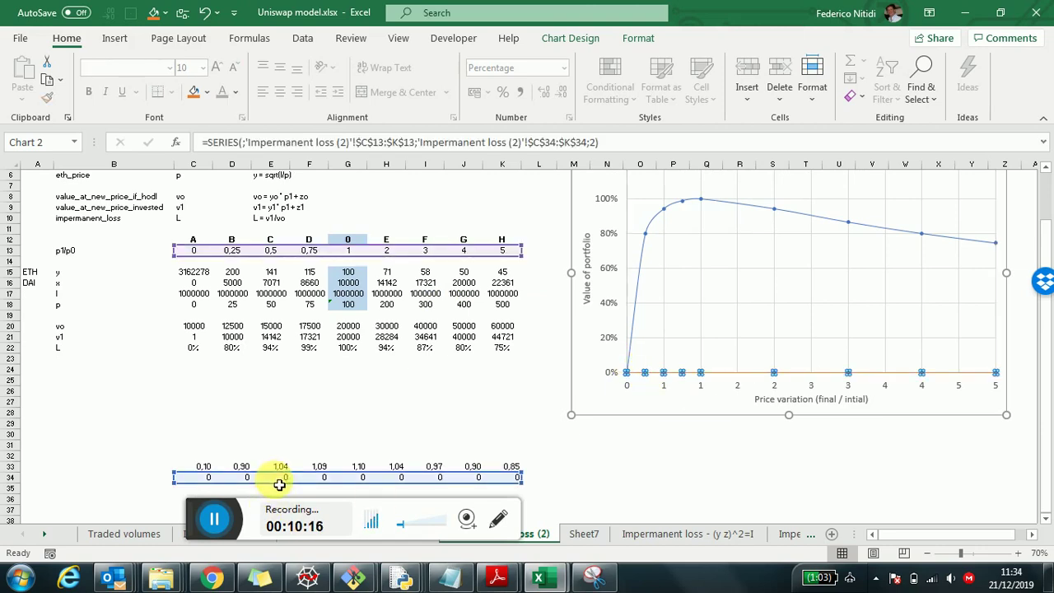
pyautogui.moveTo(280, 484); pyautogui.dragTo(280, 467)
pyautogui.scroll(2, 322, 419)
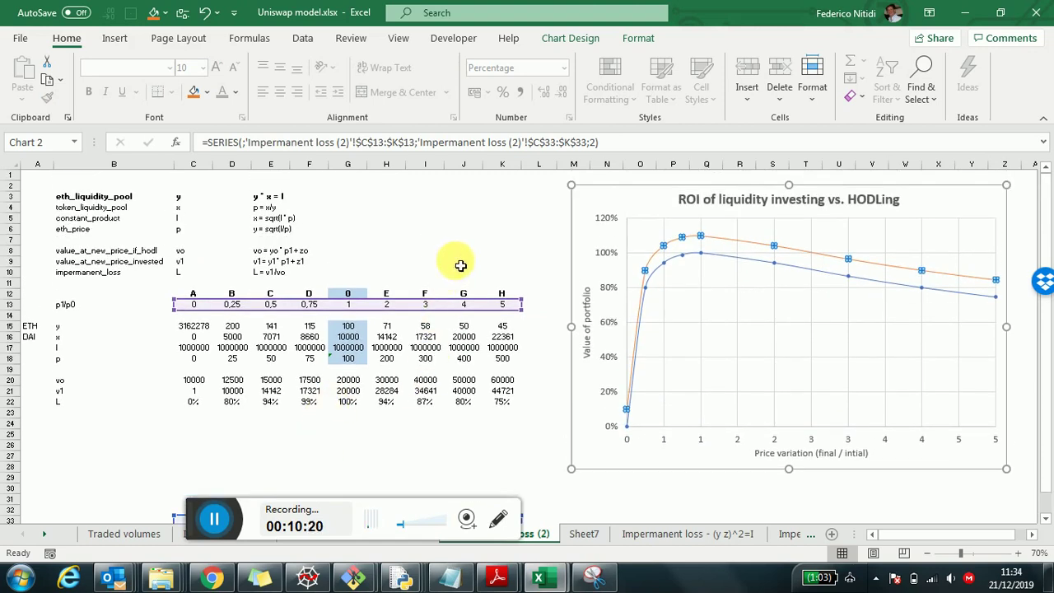
pyautogui.click(460, 265)
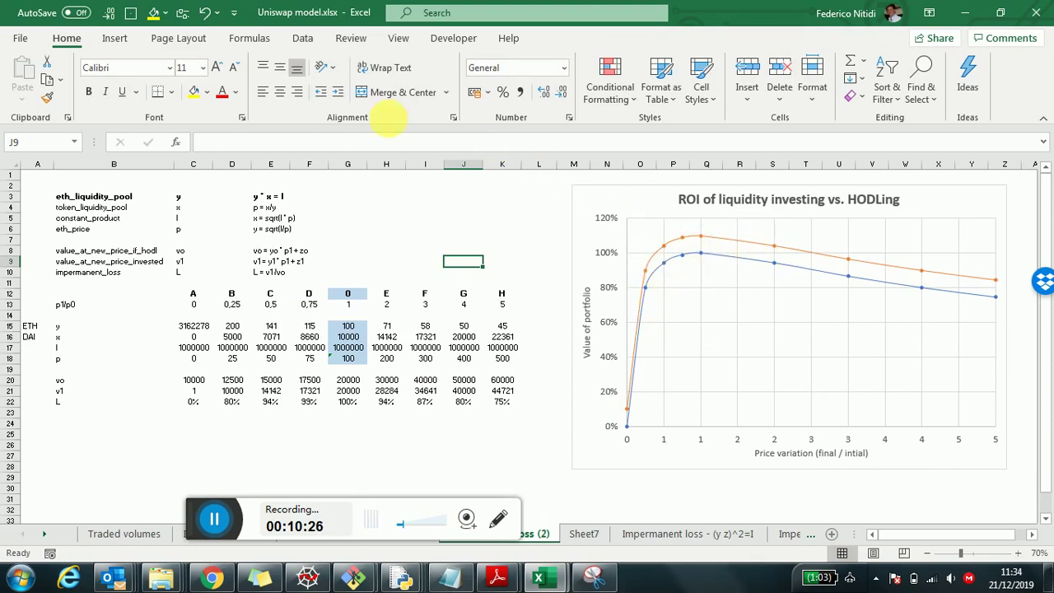
# Draw a horizontal straight line about 17,84 cm long across the chart at the 100% level and deselect it.
pyautogui.click(113, 41)
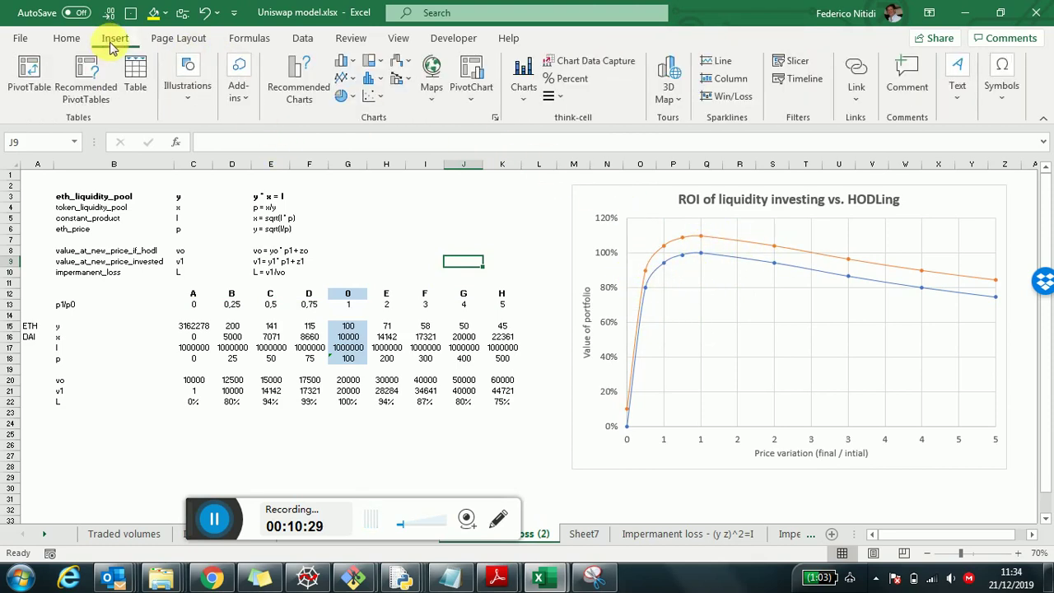
pyautogui.click(187, 82)
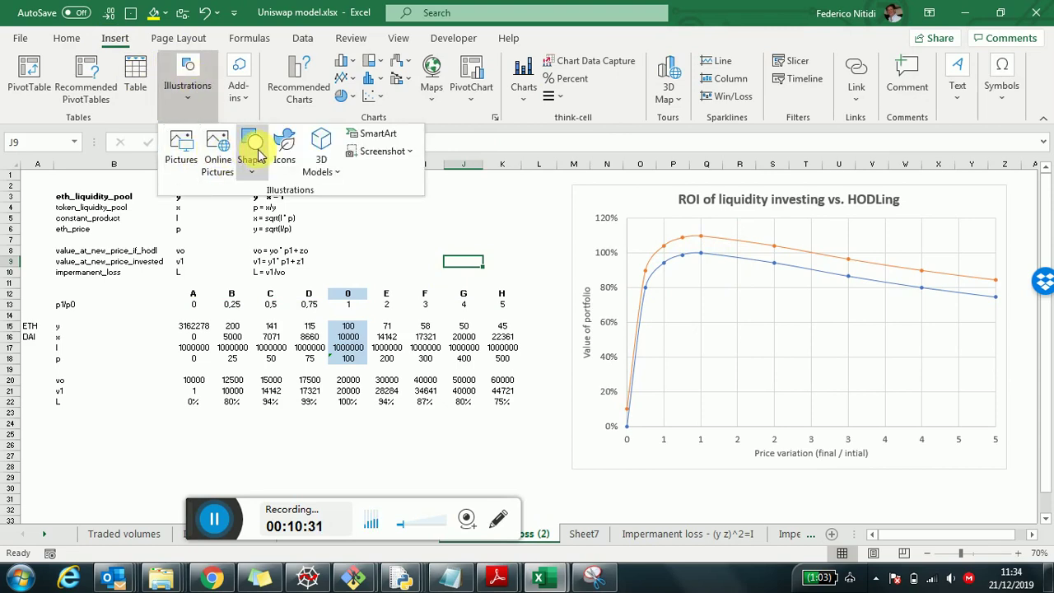
pyautogui.click(256, 150)
pyautogui.click(258, 209)
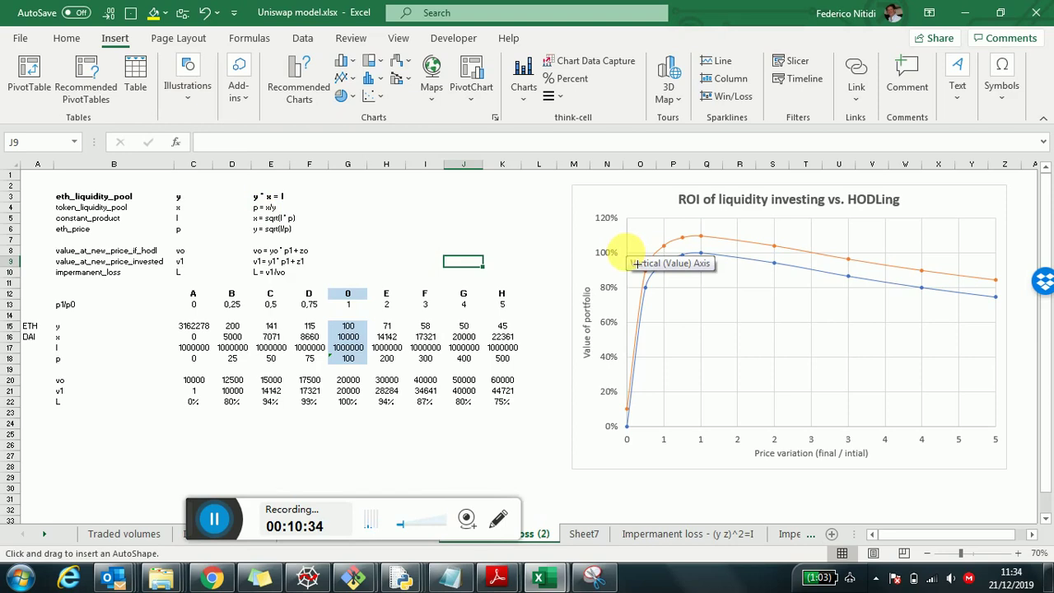
pyautogui.moveTo(628, 252); pyautogui.dragTo(990, 264)
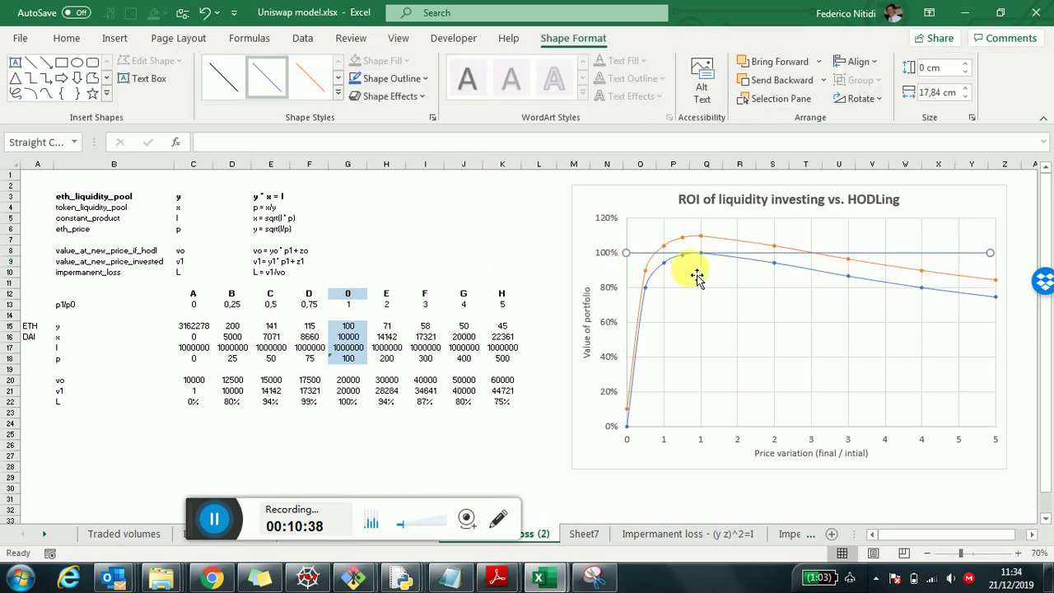
pyautogui.press('Escape')
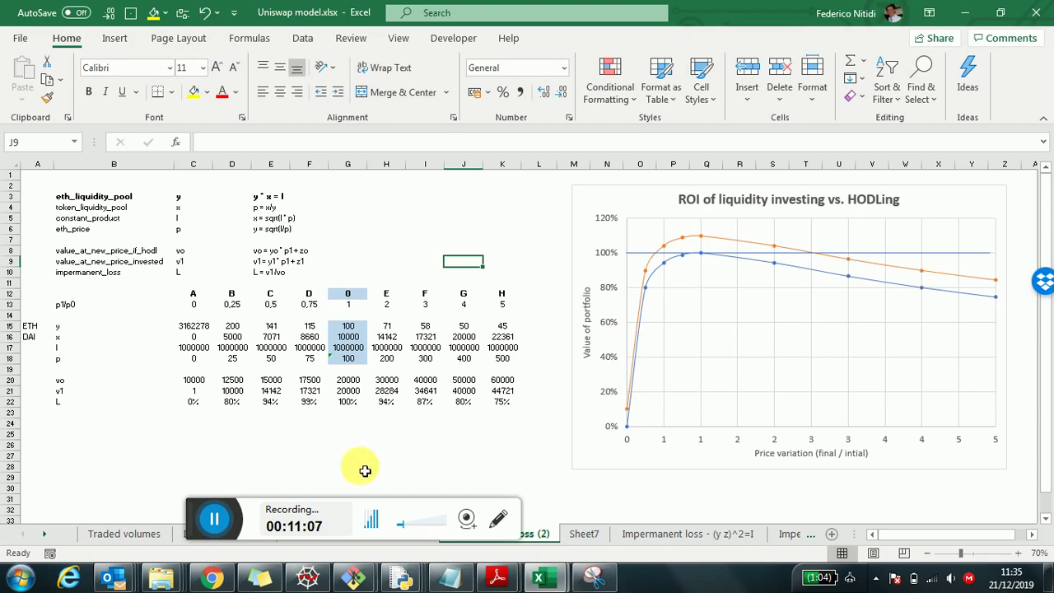
# Switch to Chrome and log in to the Uniswap ROI site to reach the recently analyzed addresses.
pyautogui.click(215, 579)
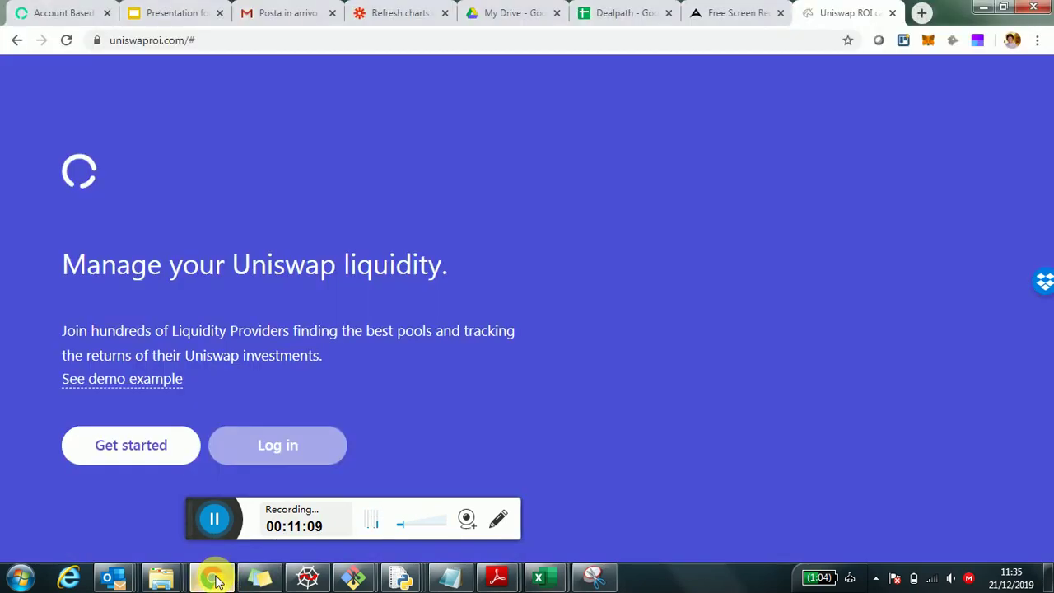
pyautogui.click(292, 444)
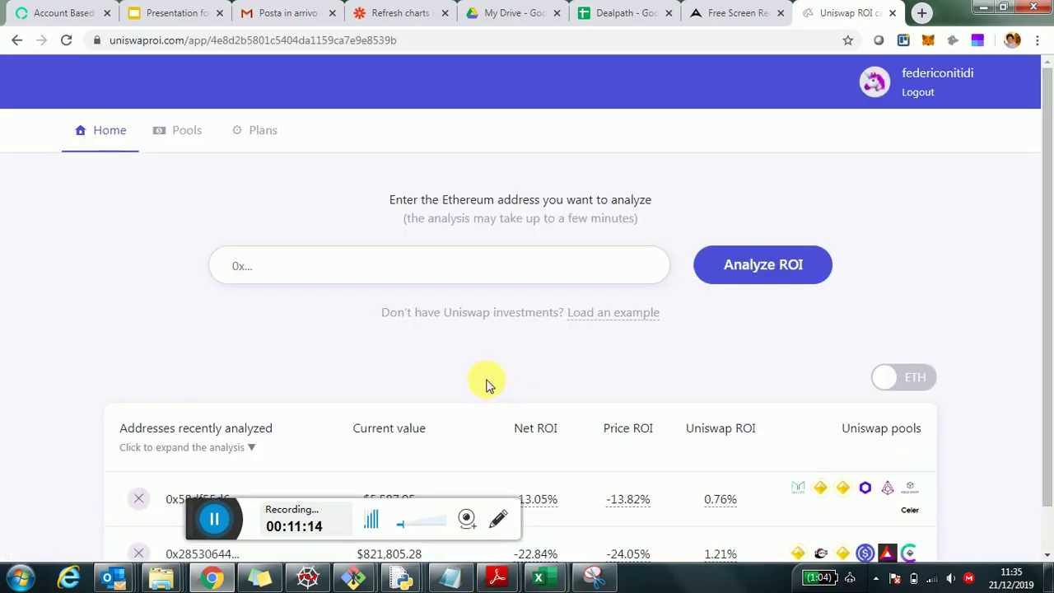
pyautogui.scroll(-1, 486, 385)
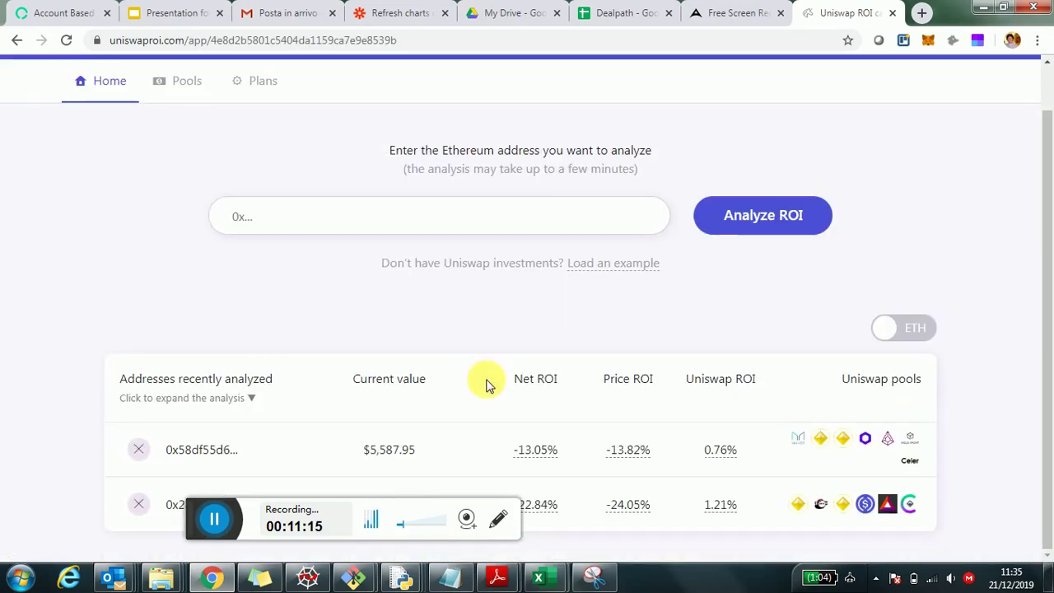
# Open the ETH-USDC investment analysis of the second recently analyzed address and show its Uniswap vs. HODL'ing comparison.
pyautogui.click(579, 501)
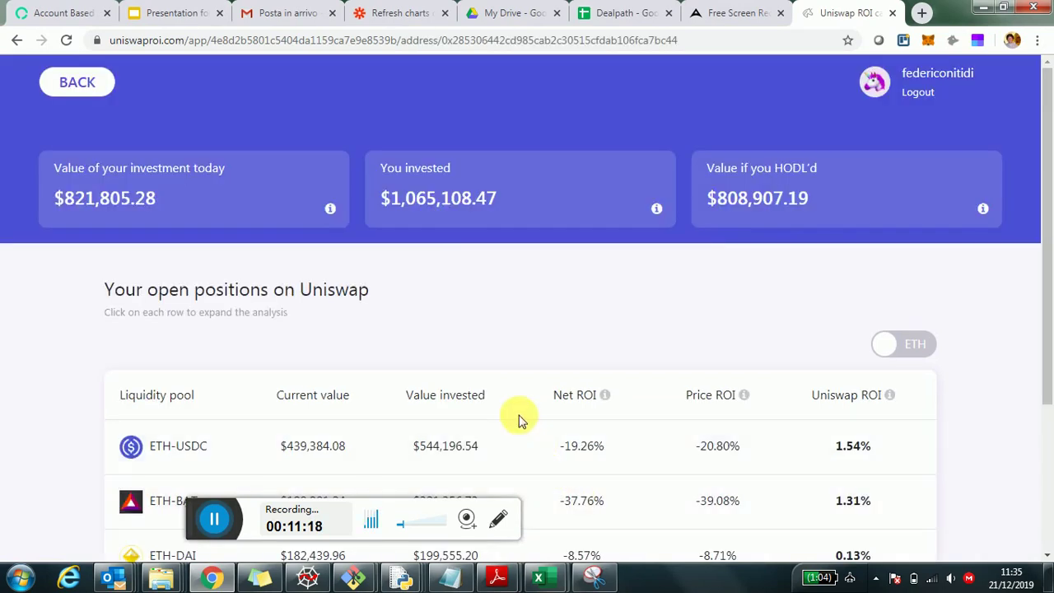
pyautogui.click(497, 441)
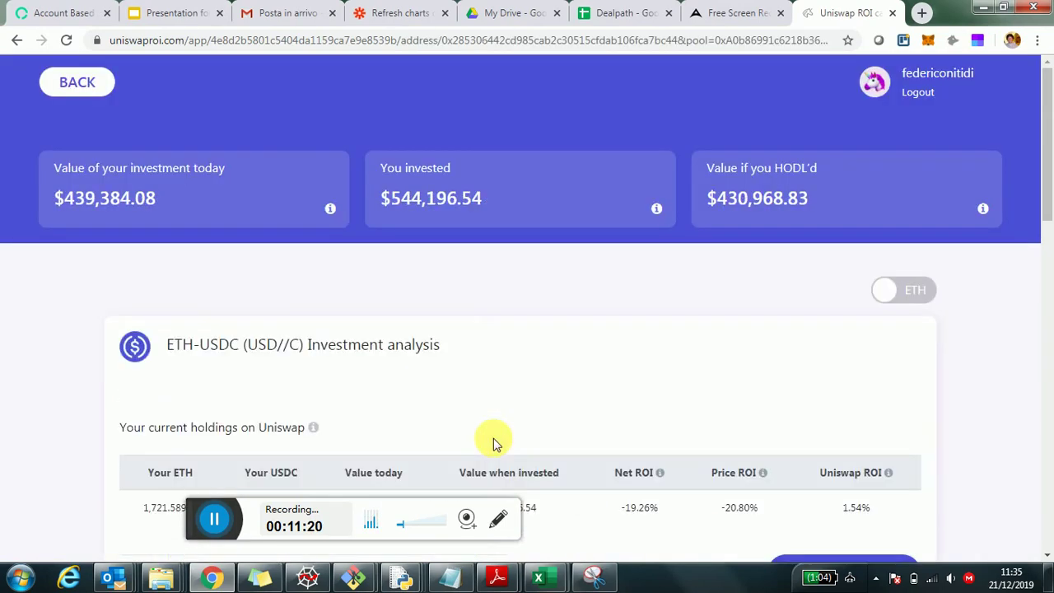
pyautogui.scroll(-1, 506, 391)
pyautogui.scroll(-8, 480, 324)
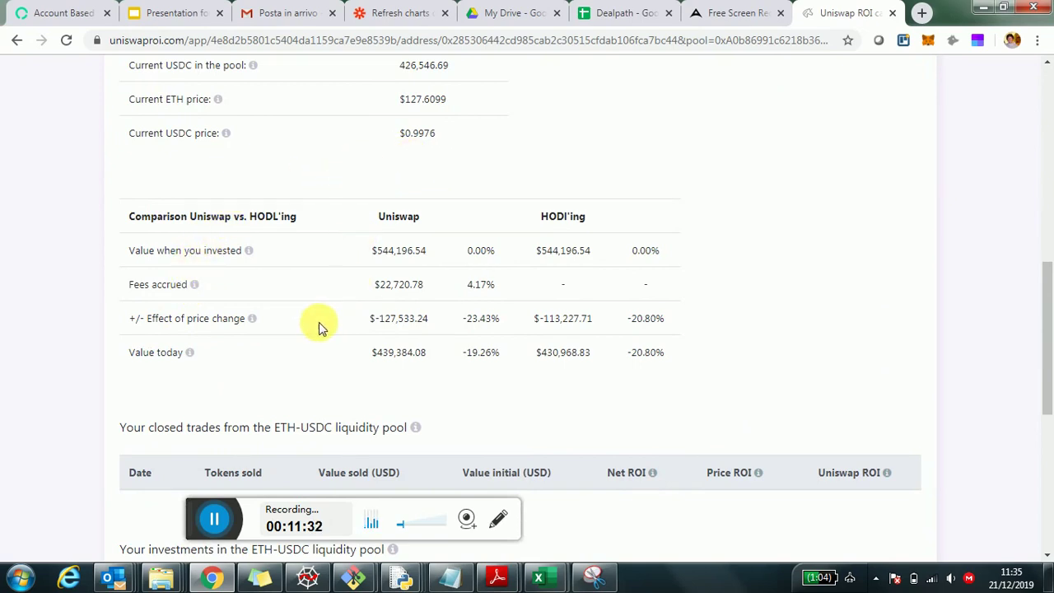
# Switch to the Uniswap model workbook in Excel and select the vo and v1 row labels in B20:B21.
pyautogui.moveTo(538, 578)
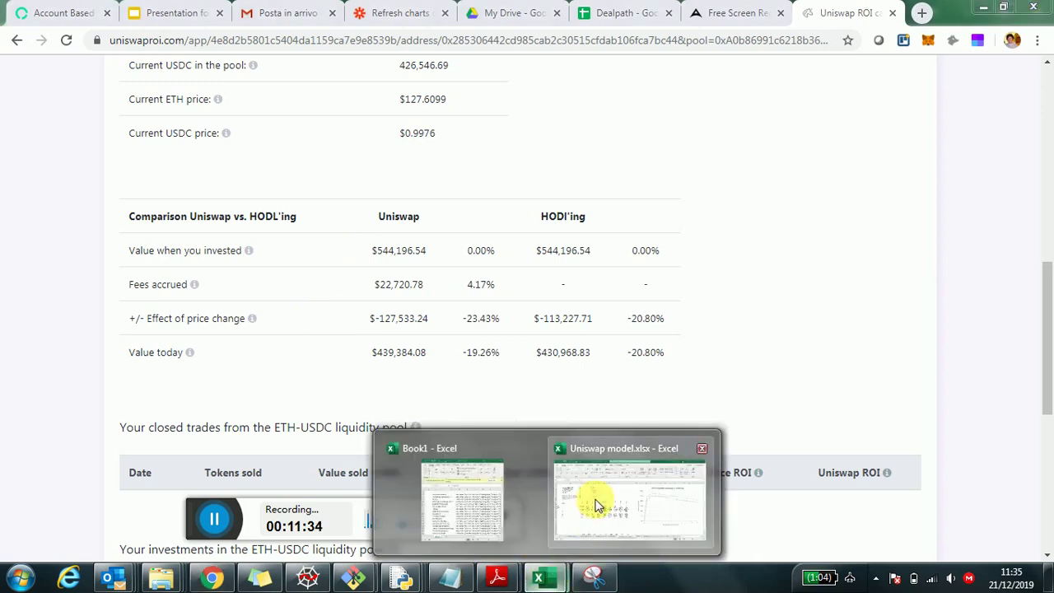
pyautogui.click(595, 501)
pyautogui.moveTo(97, 395); pyautogui.dragTo(96, 384)
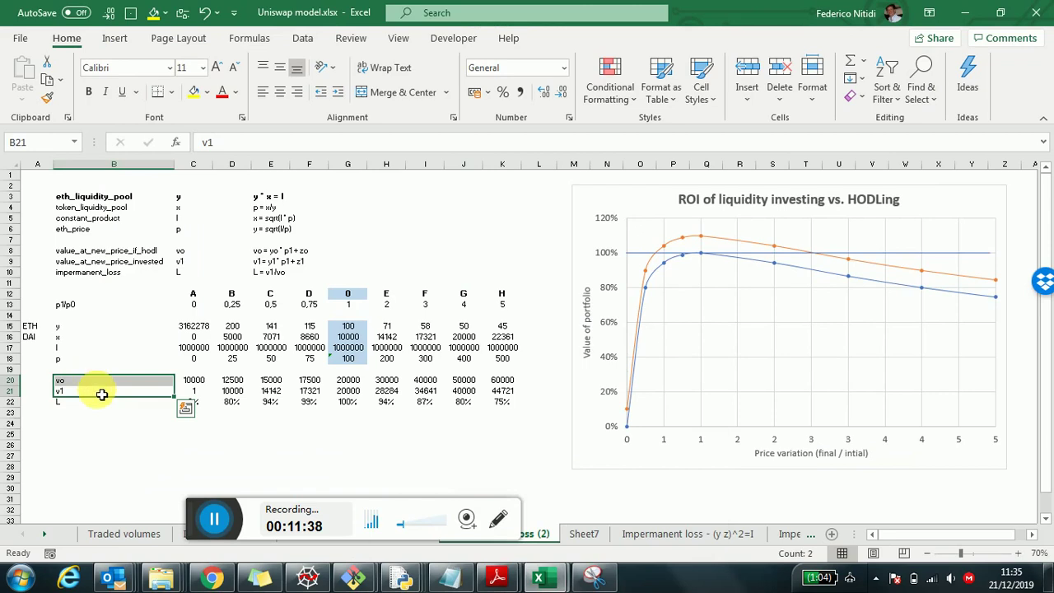
# Return to Chrome and highlight the price change effect amounts for HODL'ing and Uniswap in turn, then clear the selection.
pyautogui.hotkey('alt', 'Tab')
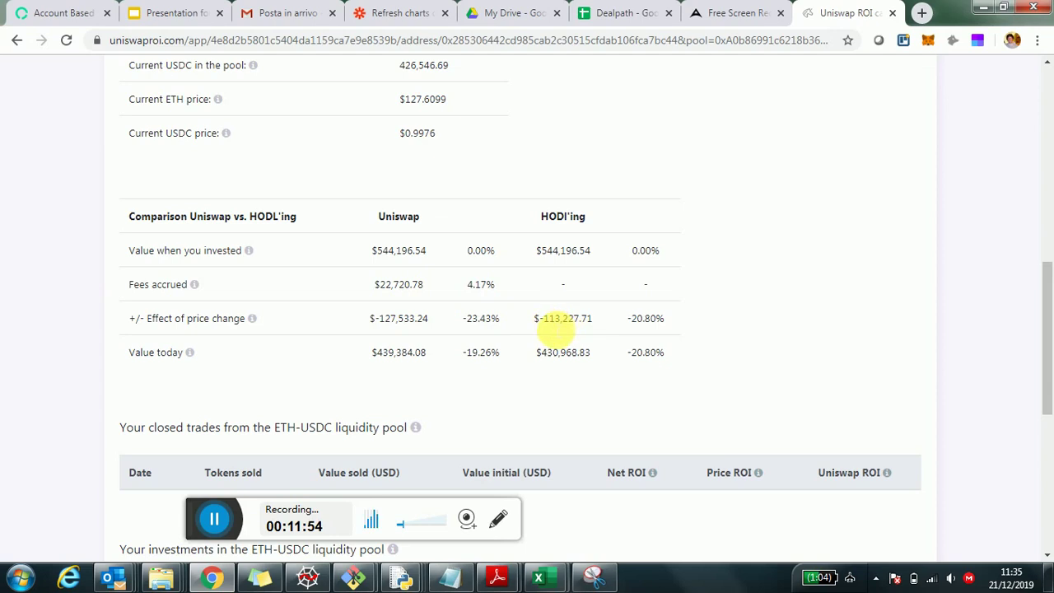
pyautogui.doubleClick(586, 319)
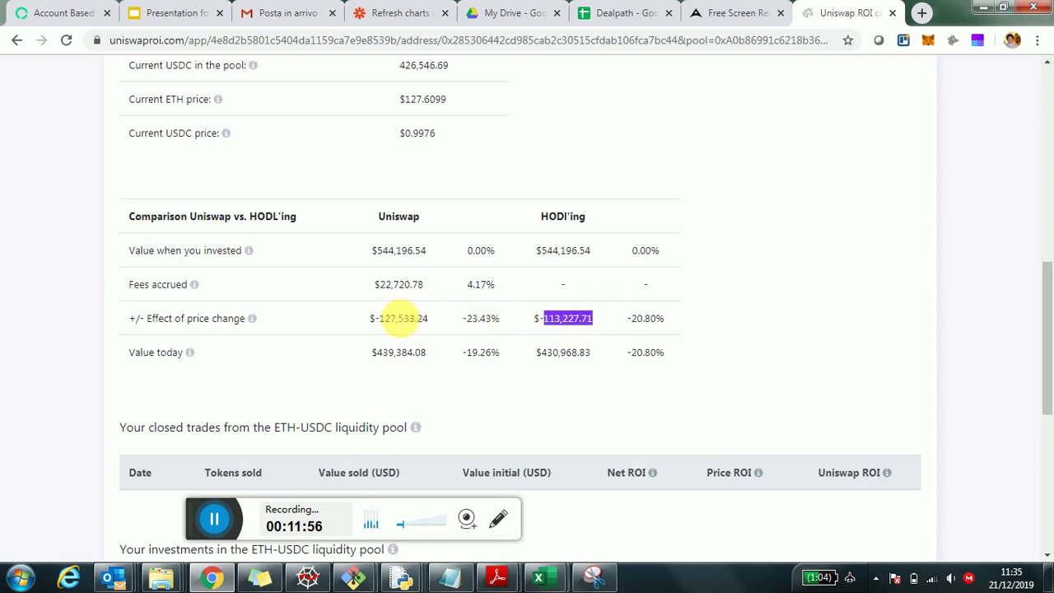
pyautogui.doubleClick(399, 318)
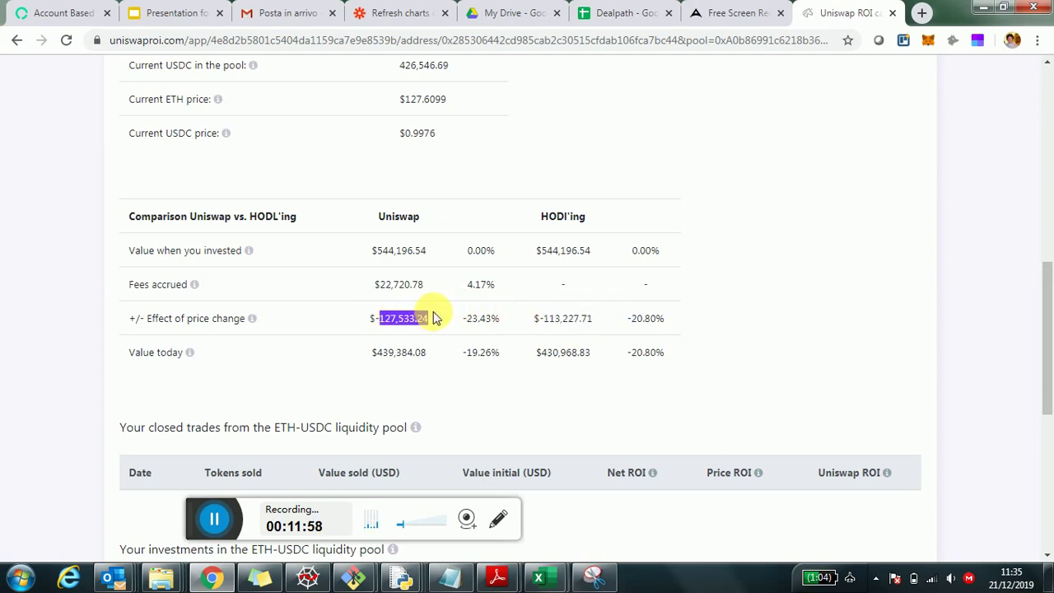
pyautogui.click(626, 348)
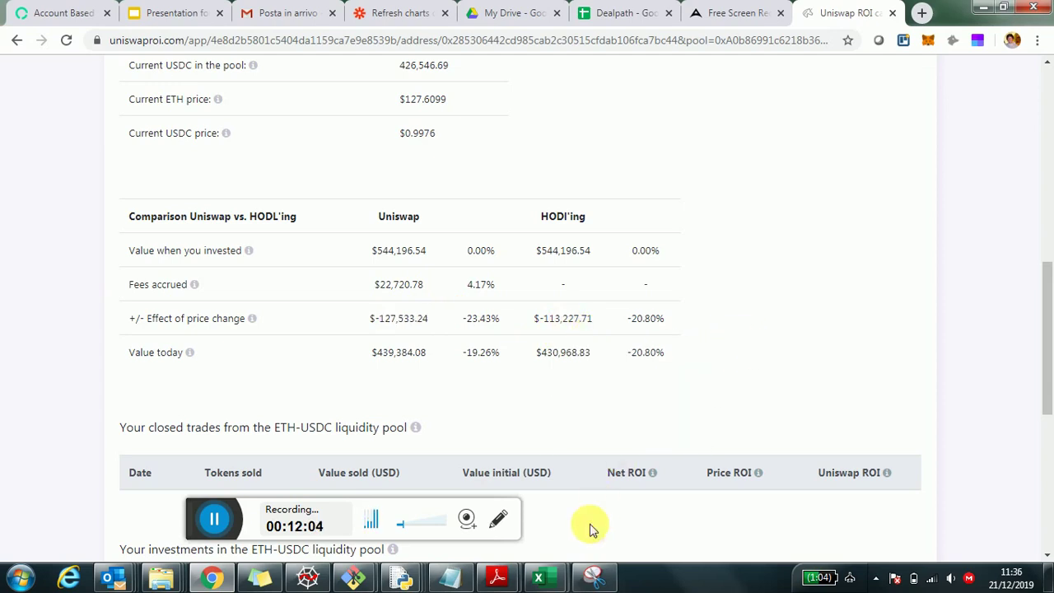
# Go back to the Uniswap model workbook in Excel and point out the y * x = l formula in E3.
pyautogui.moveTo(548, 575)
pyautogui.click(610, 504)
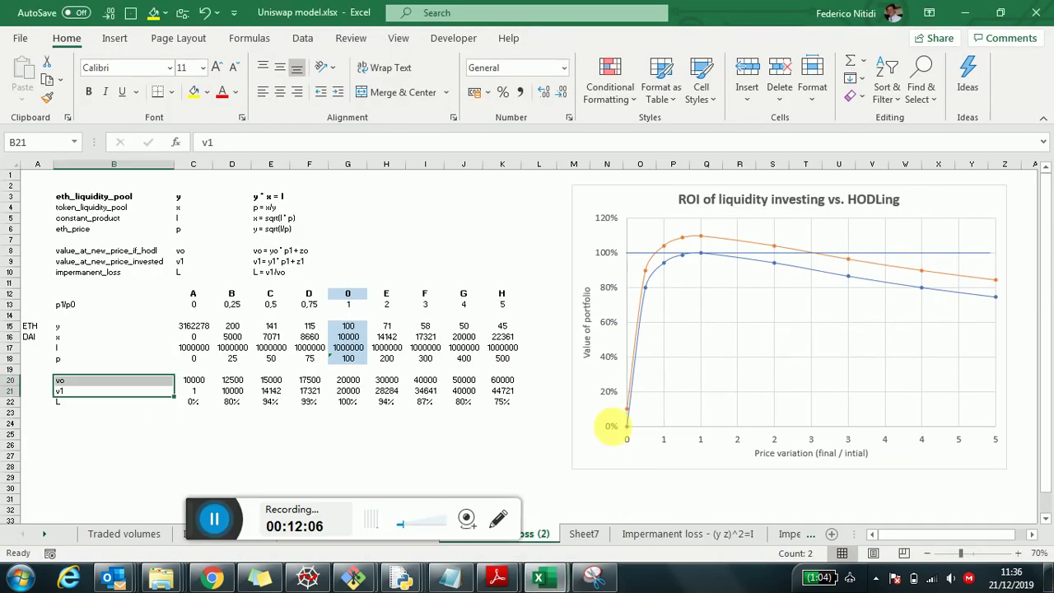
pyautogui.click(540, 283)
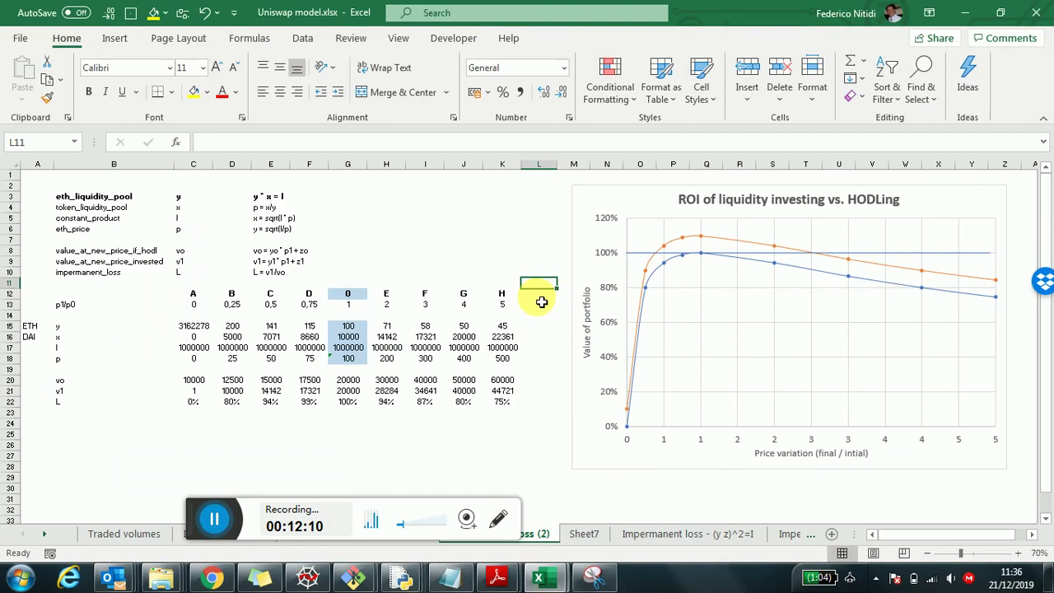
pyautogui.click(280, 196)
pyautogui.click(398, 213)
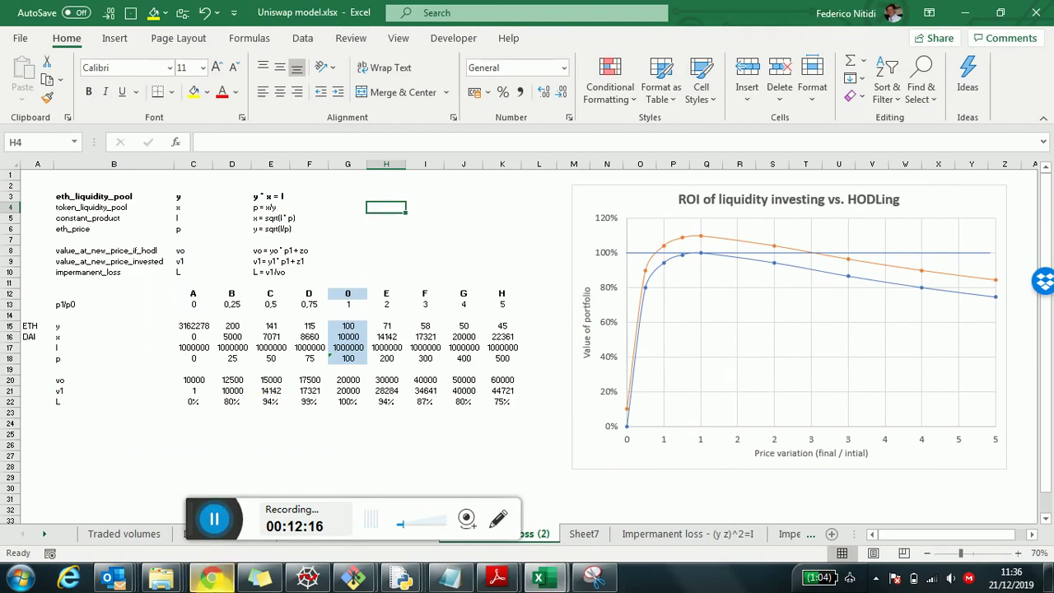
# Switch to Chrome, review the table of investments in the ETH-USDC liquidity pool, and return to the start of the analysis.
pyautogui.click(211, 579)
pyautogui.scroll(-2, 595, 404)
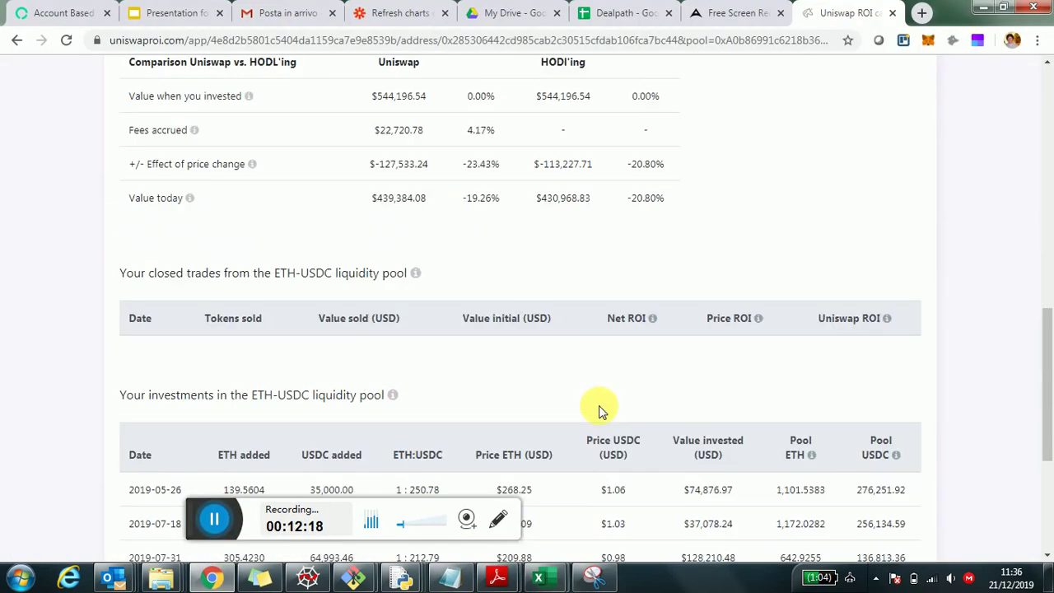
pyautogui.scroll(-4, 600, 410)
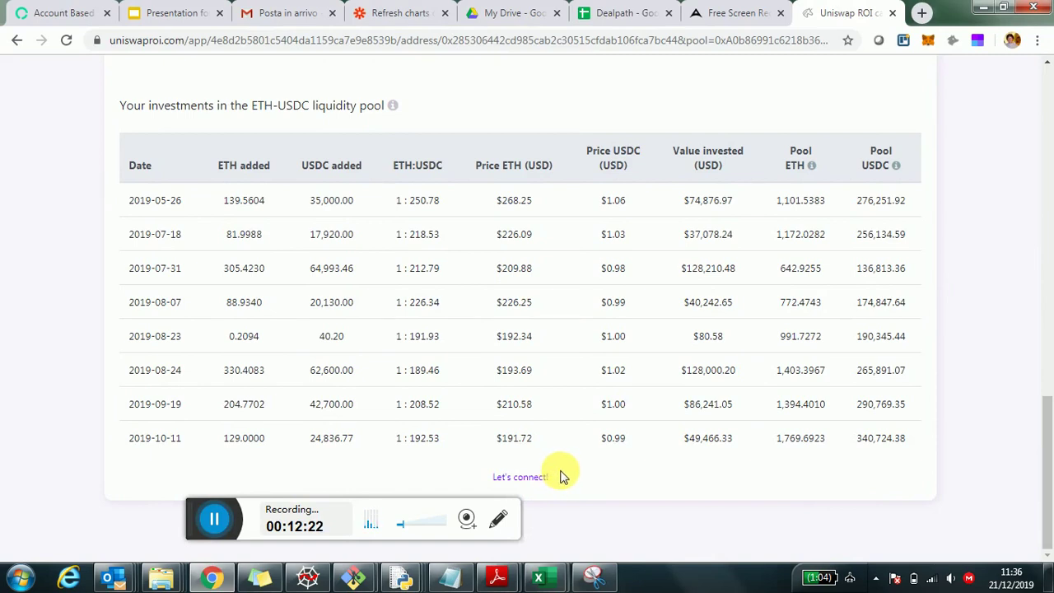
pyautogui.scroll(8, 560, 358)
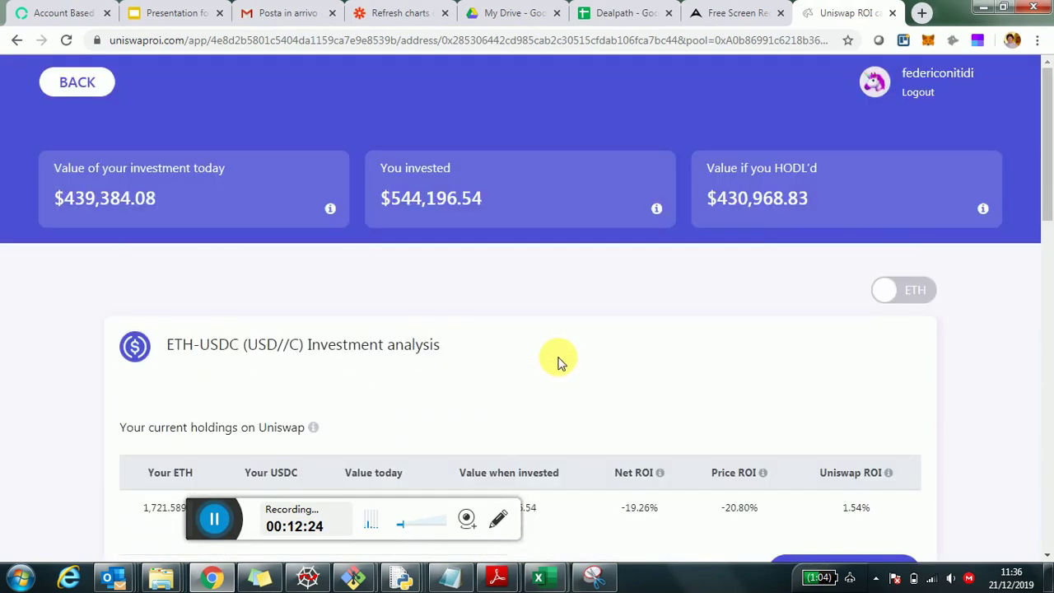